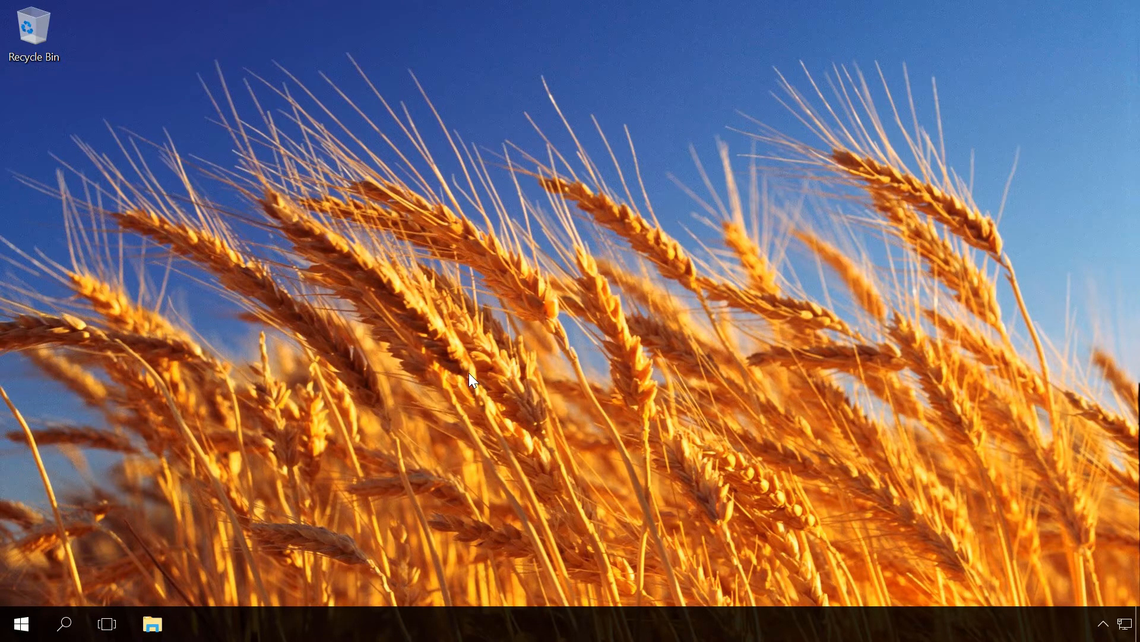
Run tpm.msc to check the computer's TPM status
key("super+r")
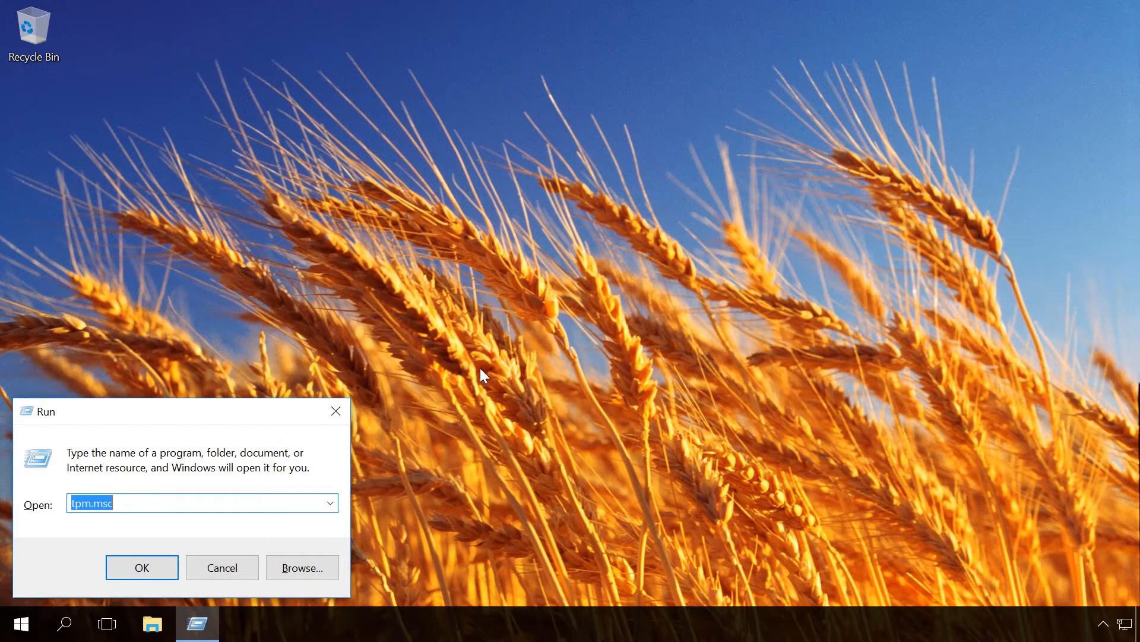
left_click(140, 565)
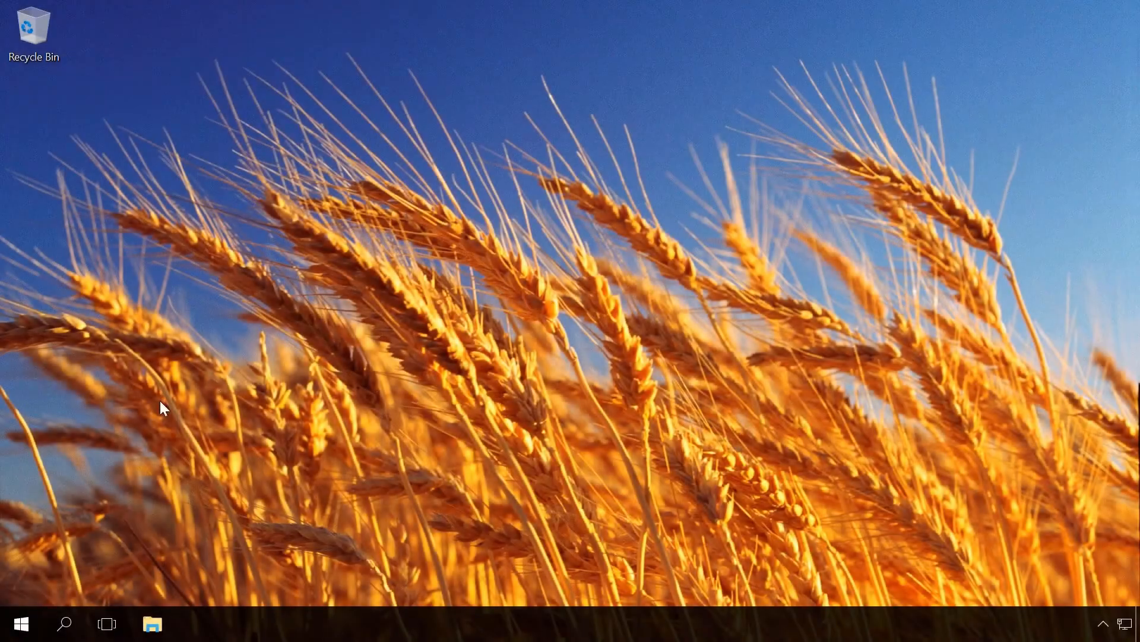
Find Control Panel through Windows search and open its BitLocker Drive Encryption settings
left_click(67, 624)
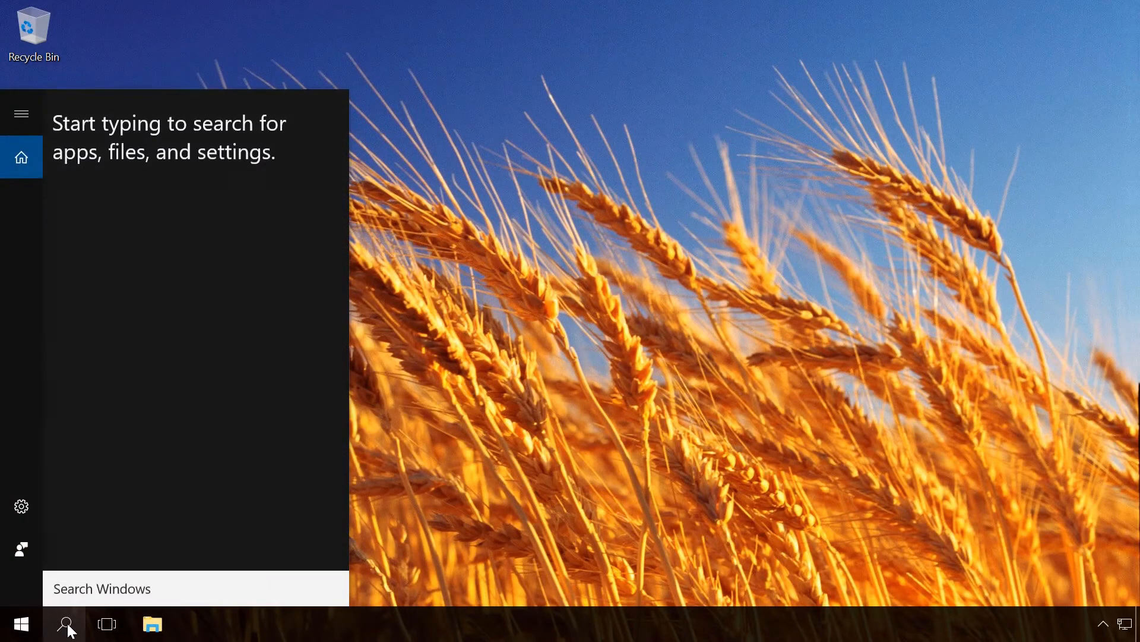
type("con")
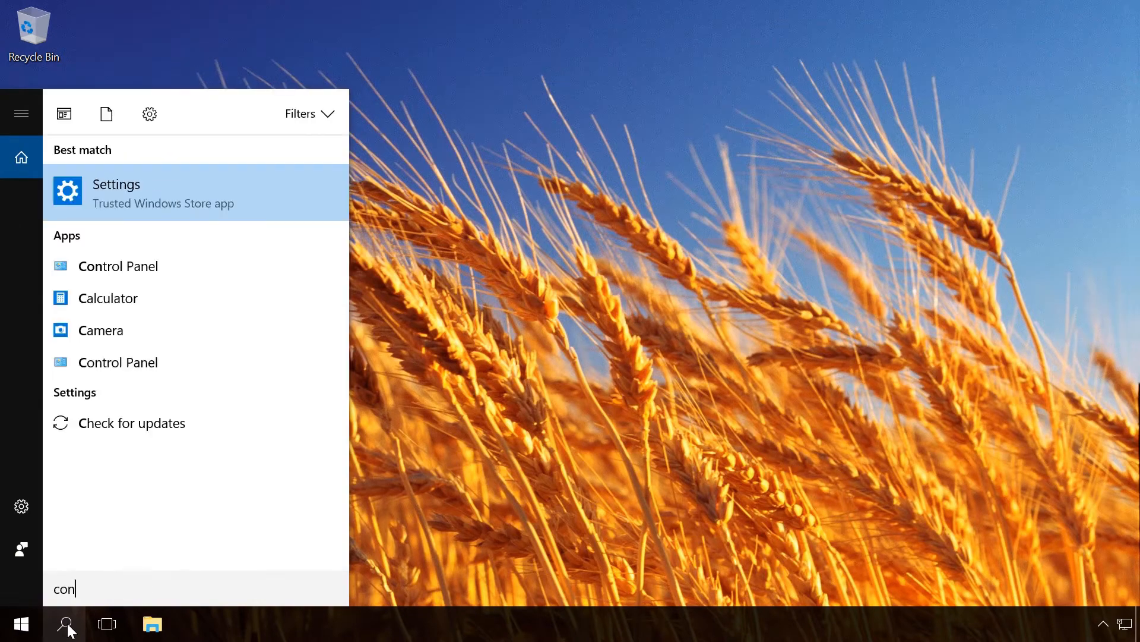
left_click(137, 262)
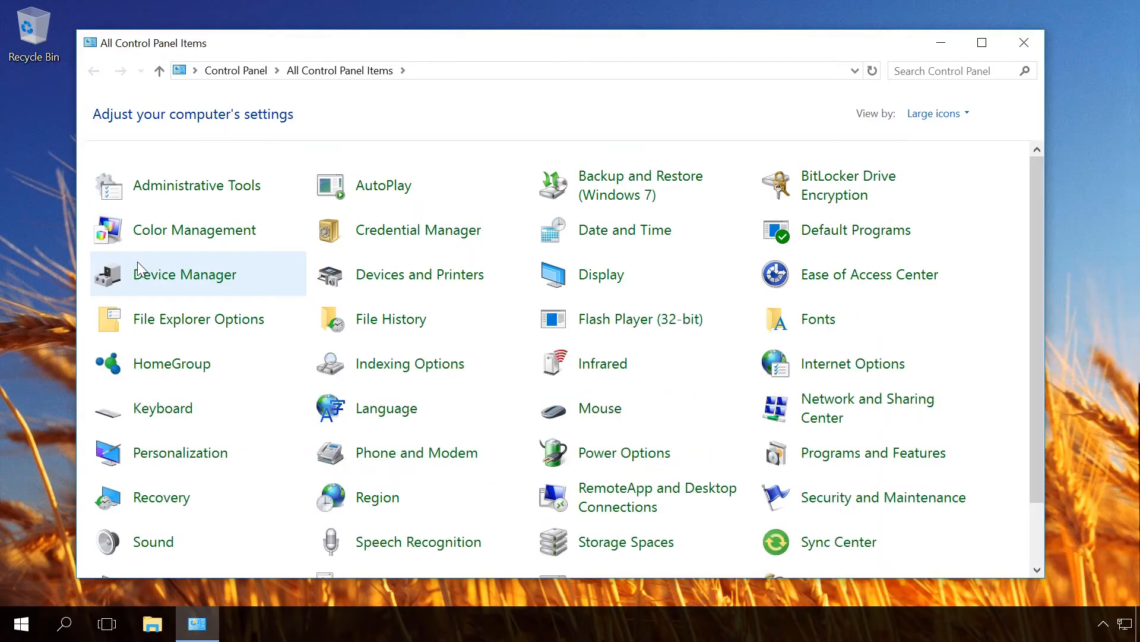
left_click(825, 190)
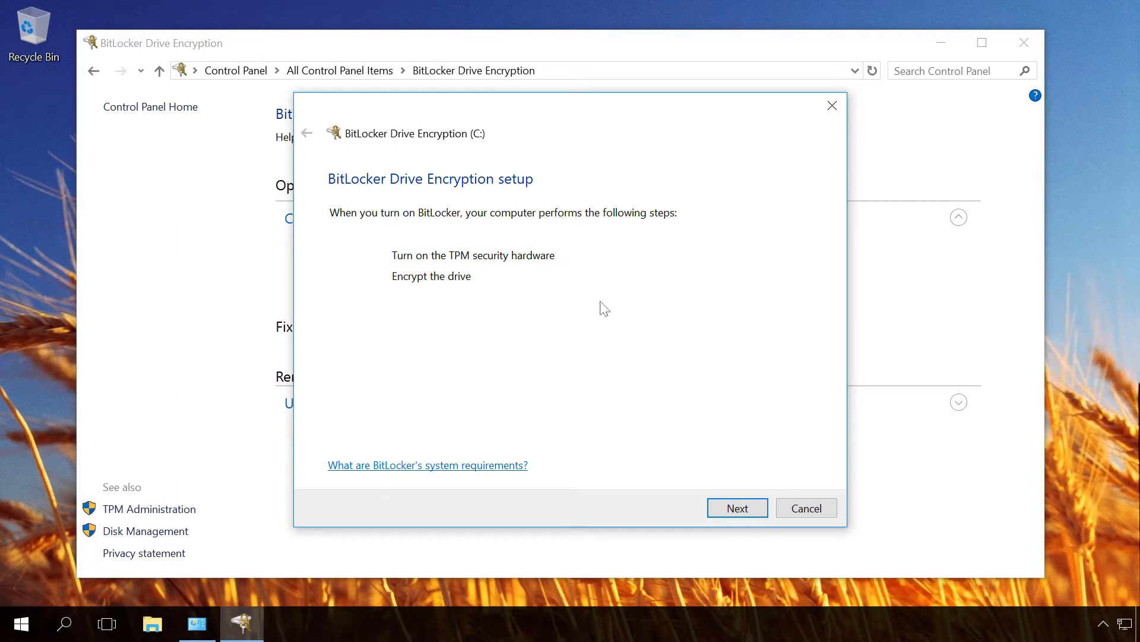
Proceed through the BitLocker setup for drive C:, shutting down to turn on the TPM security hardware and continuing to drive encryption
left_click(739, 509)
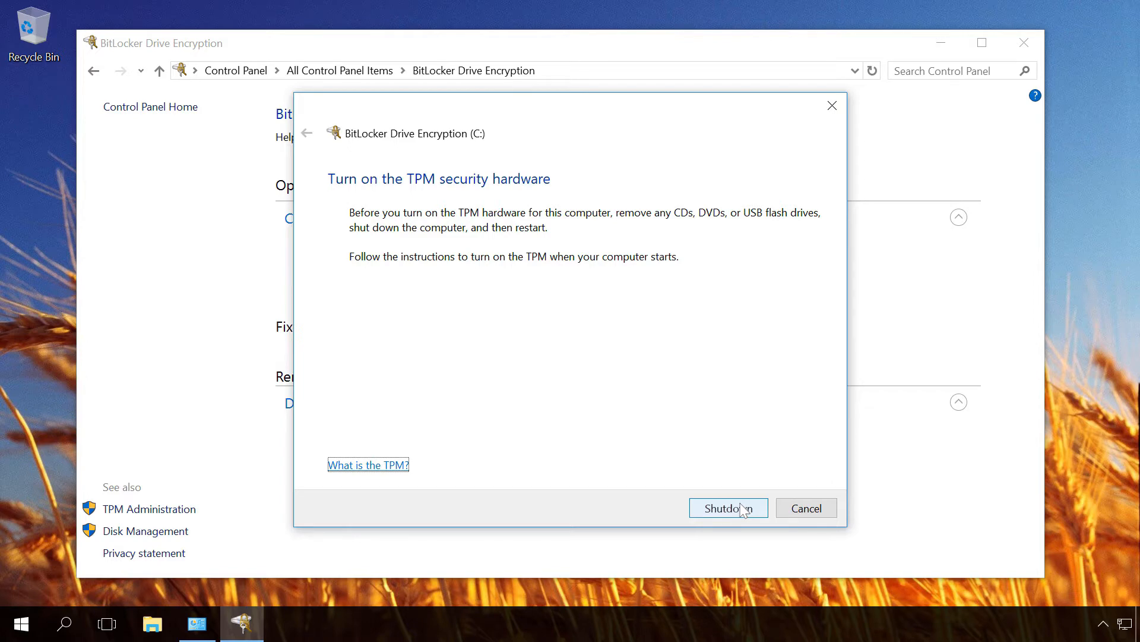
left_click(744, 509)
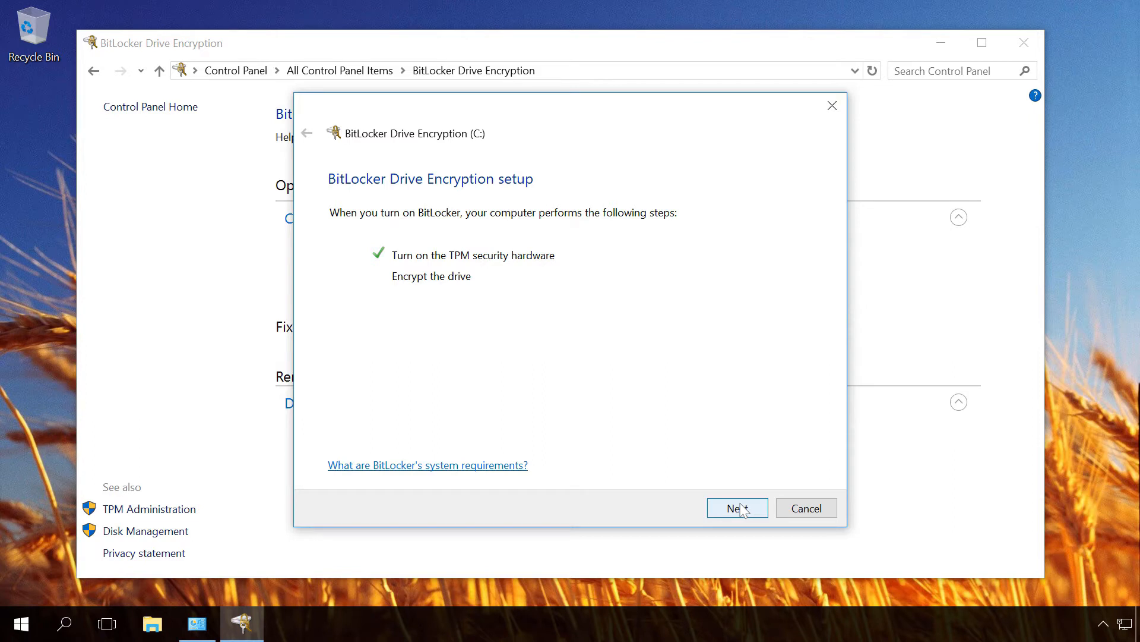
left_click(742, 508)
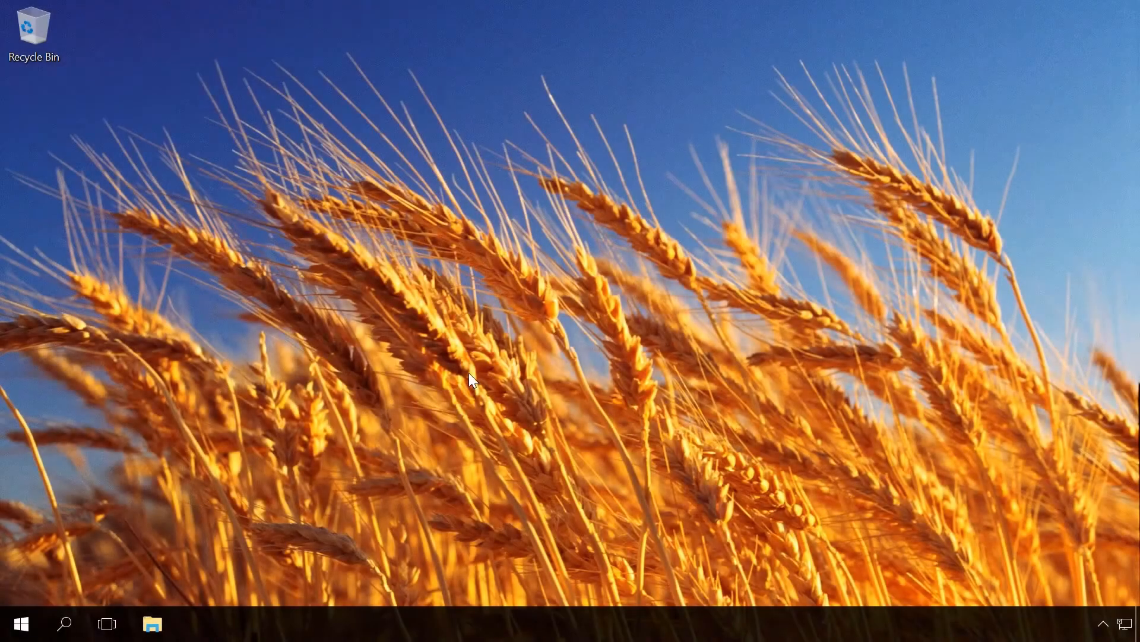
Check for a compatible TPM by running tpm.msc, and close the TPM management console
key("super+r")
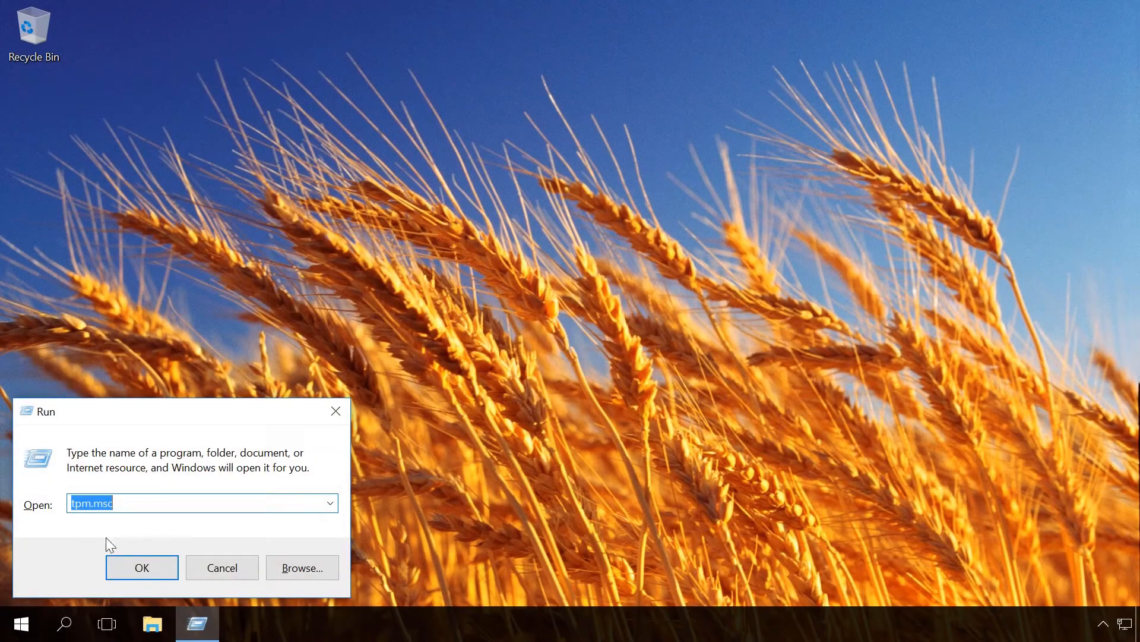
left_click(138, 568)
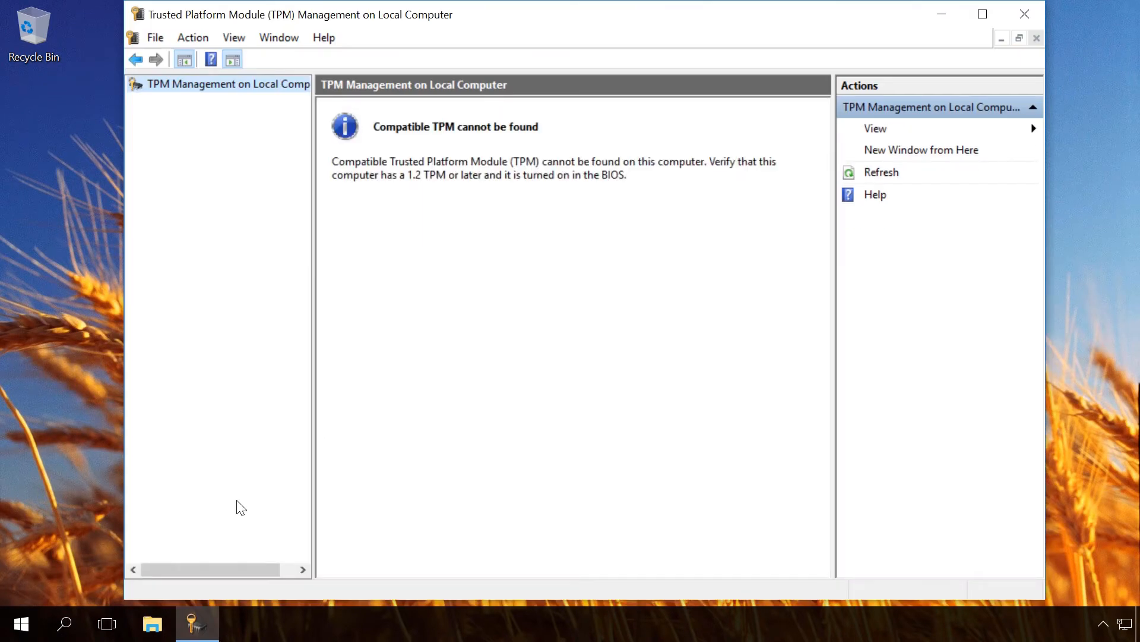
left_click(1026, 7)
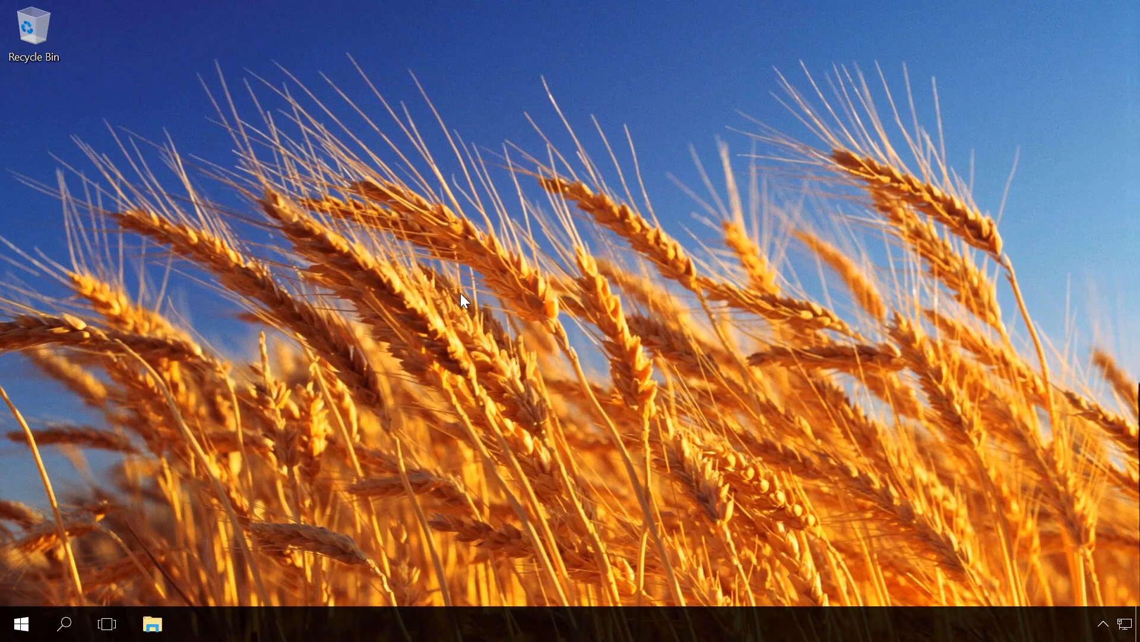
Launch the Local Group Policy Editor with gpedit.msc, maximize it and widen the policy tree to show full folder names
key("super+r")
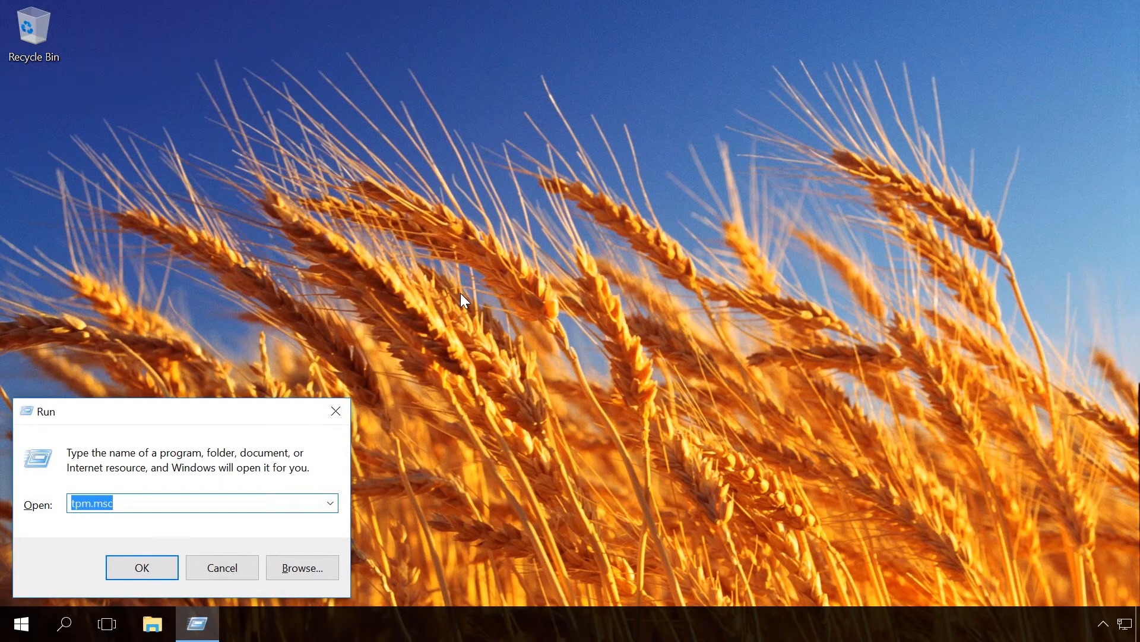
type("gpedit.msc")
key("Return")
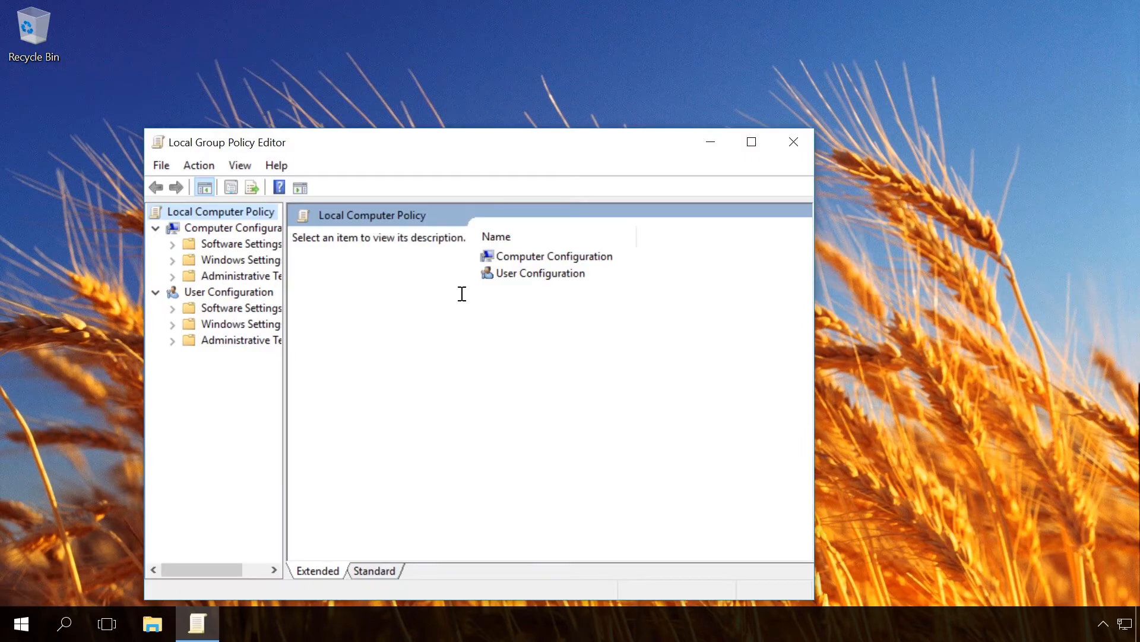
left_click(751, 143)
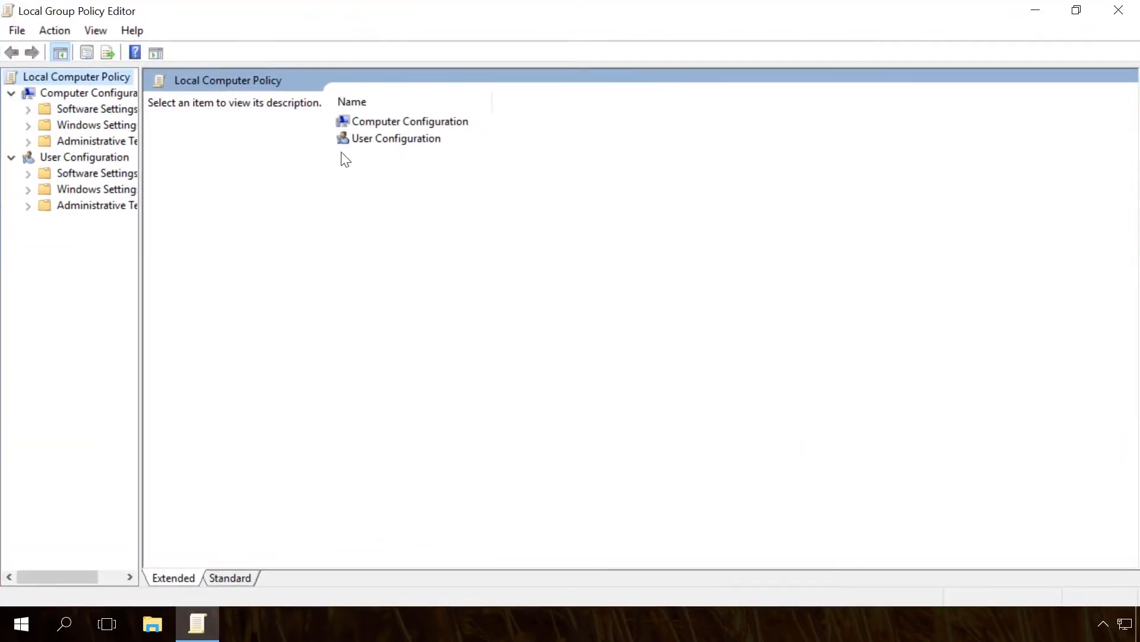
left_click_drag(140, 168, 246, 171)
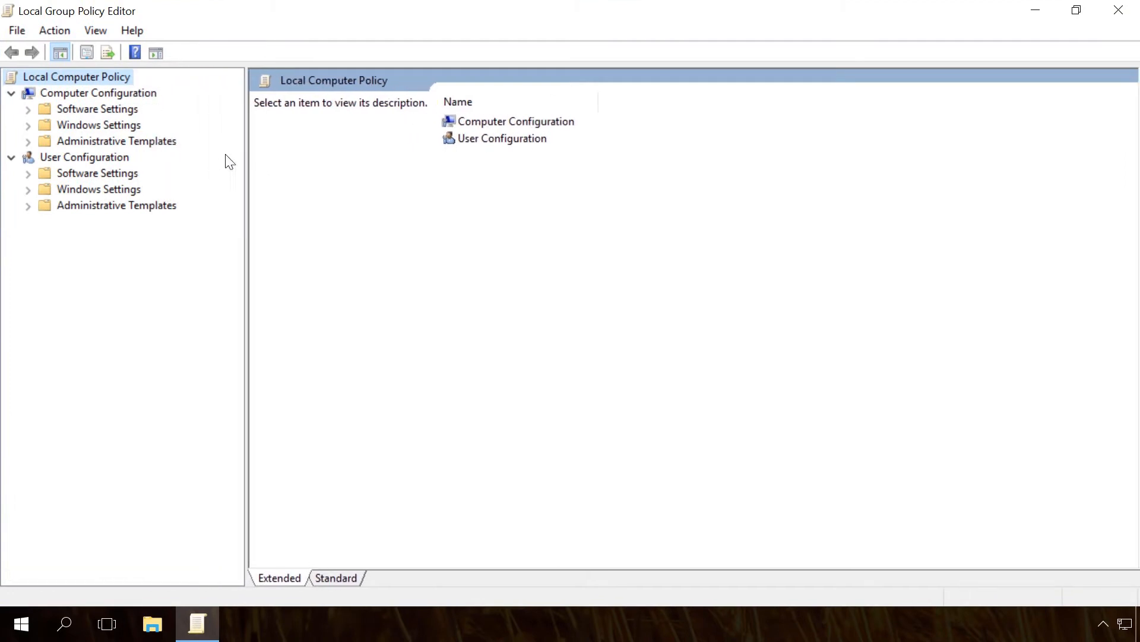
Display the Operating System Drives policies under Computer Configuration, Administrative Templates, Windows Components, BitLocker Drive Encryption
left_click(124, 94)
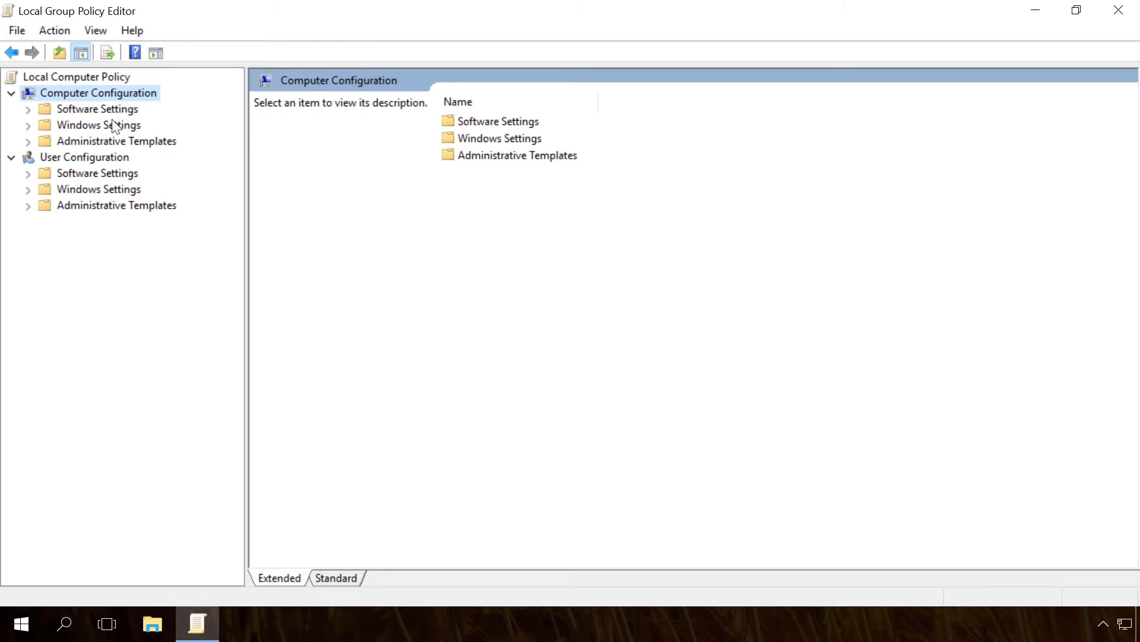
left_click(90, 142)
left_click(27, 141)
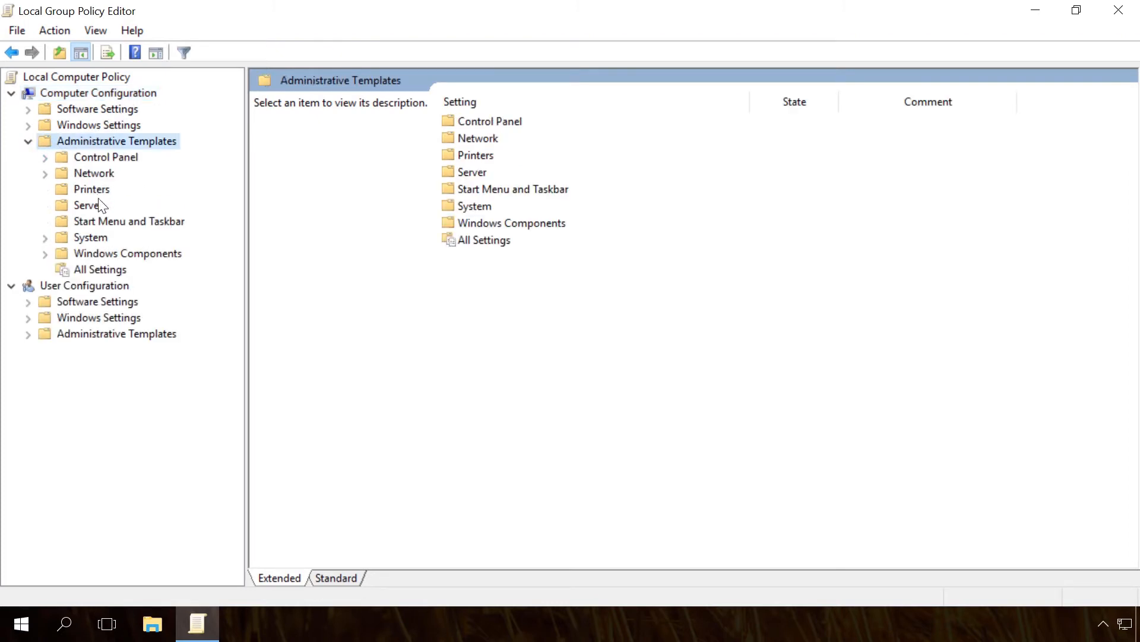
left_click(103, 253)
left_click(46, 253)
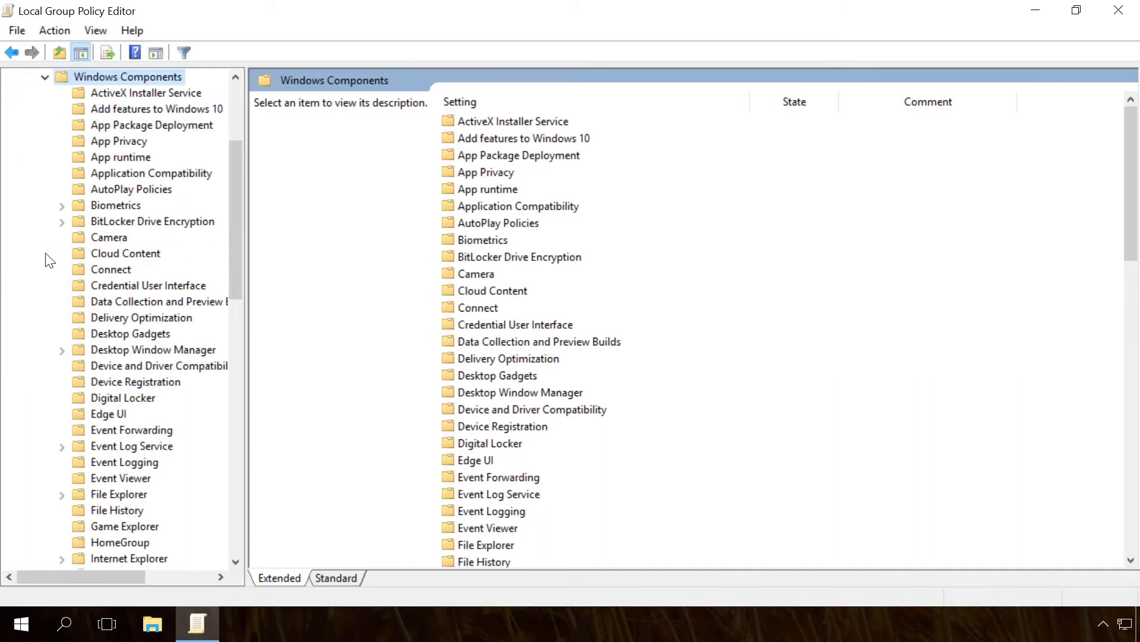
left_click(70, 224)
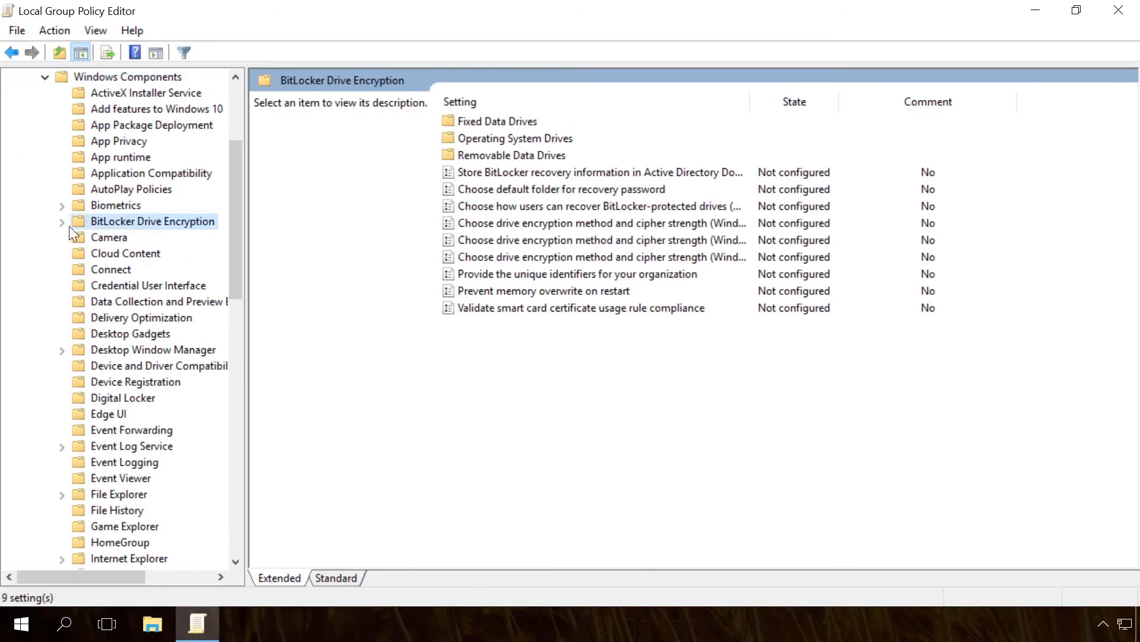
left_click(62, 222)
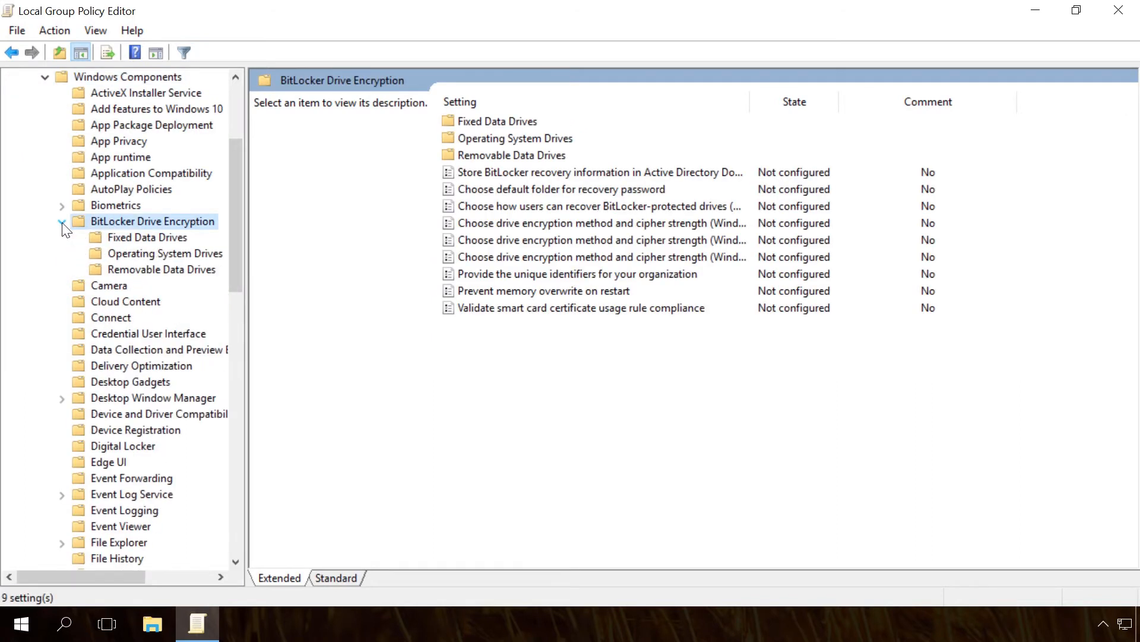
left_click(160, 256)
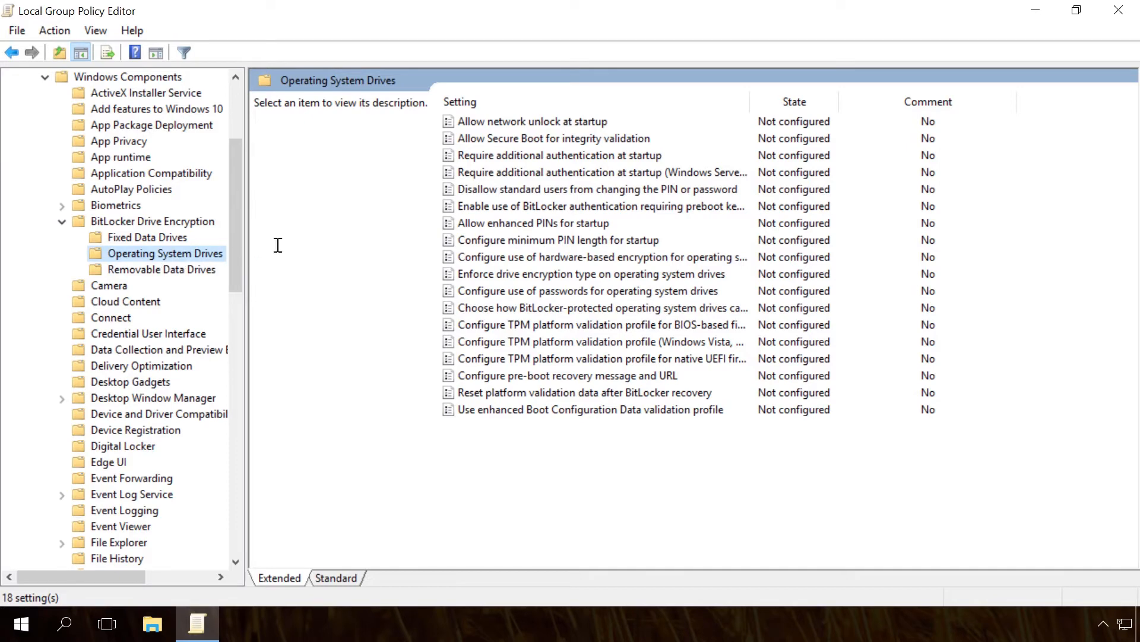
Enable the "Require additional authentication at startup" policy with "Allow BitLocker without a compatible TPM" checked, and close the policy editor
left_click_drag(750, 96, 891, 98)
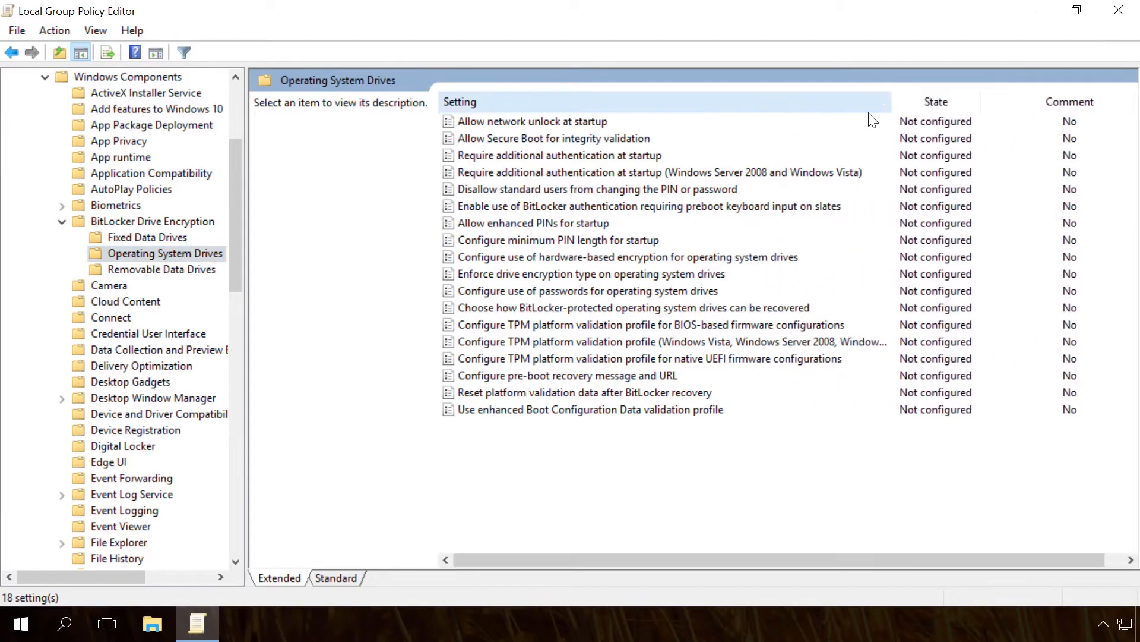
left_click(588, 159)
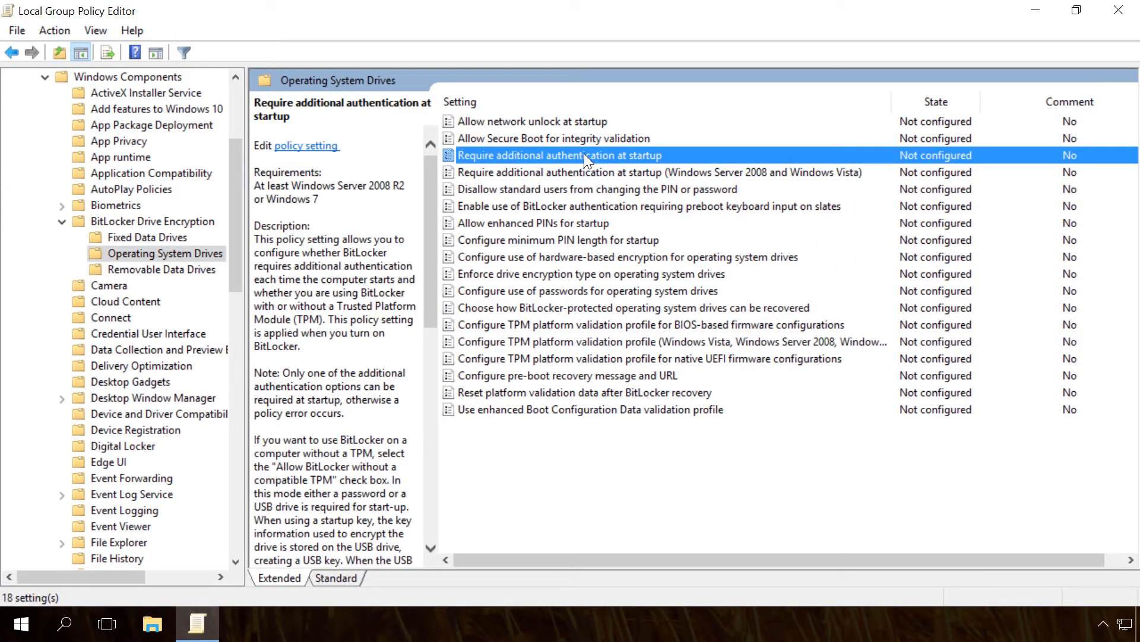
double_click(583, 154)
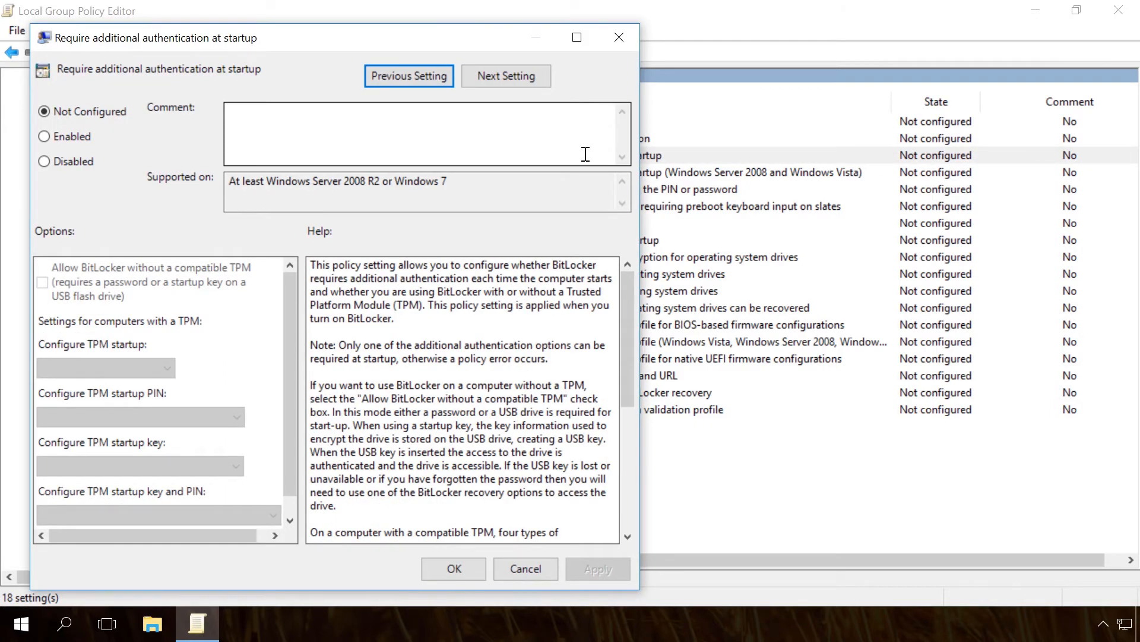
left_click(71, 137)
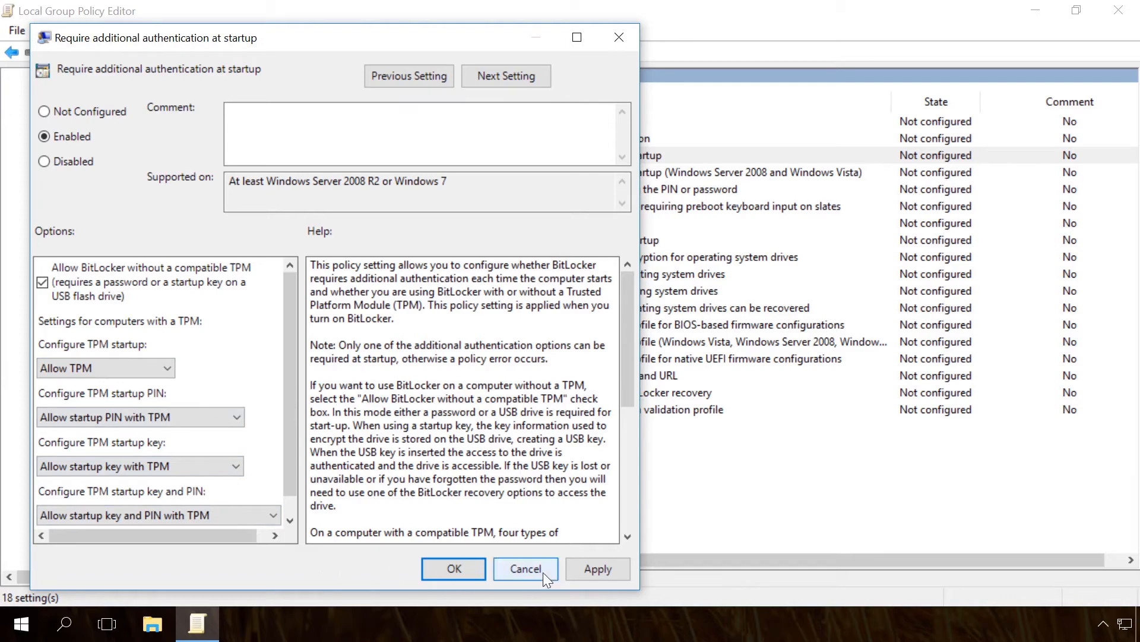
left_click(590, 568)
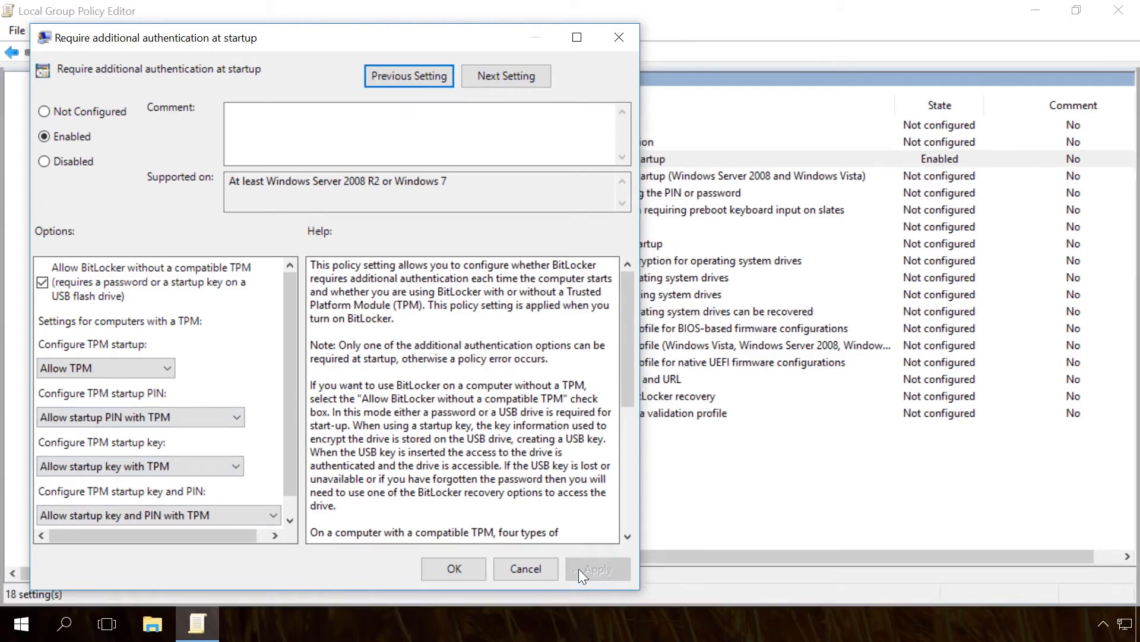
left_click(451, 568)
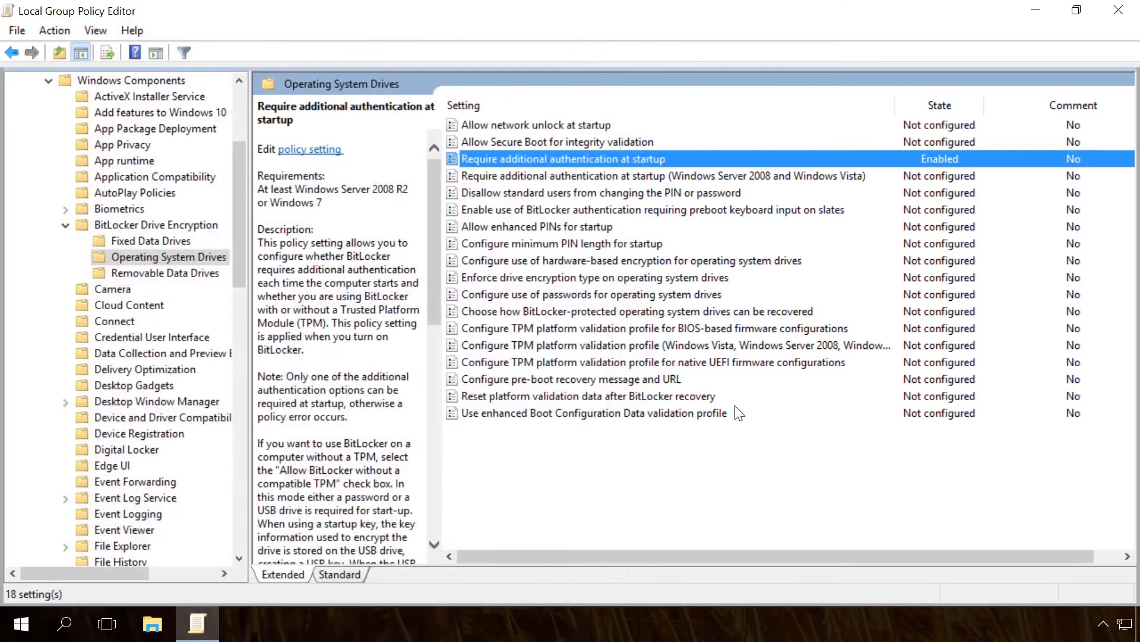
left_click(1135, 10)
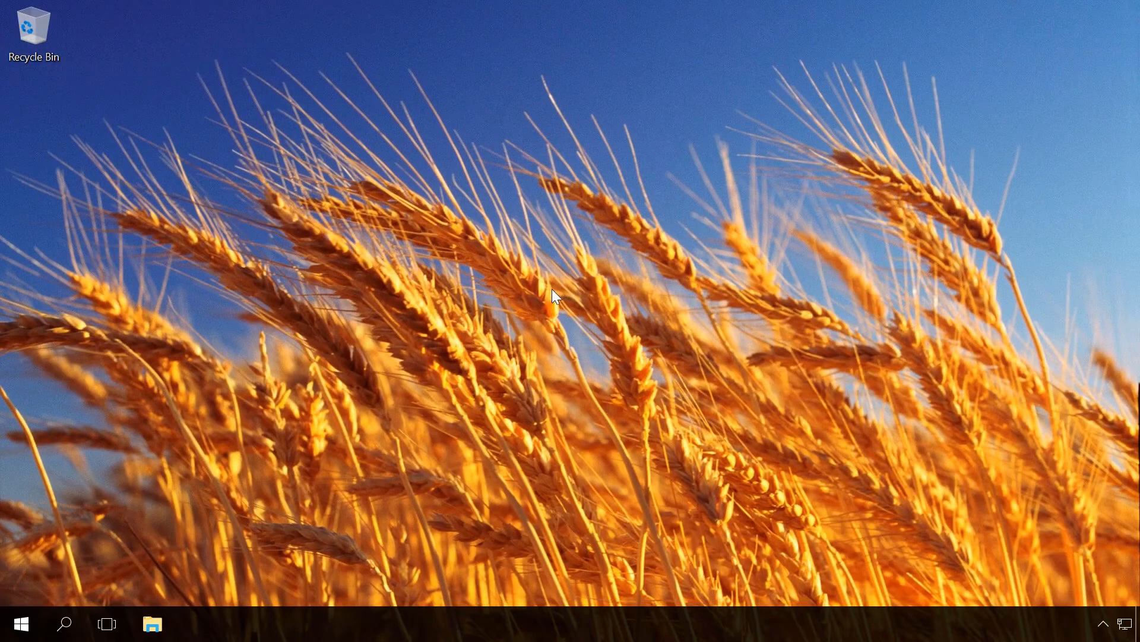
Start turning on BitLocker for drive C: from Control Panel, choosing to unlock the drive at startup with a password
left_click(66, 623)
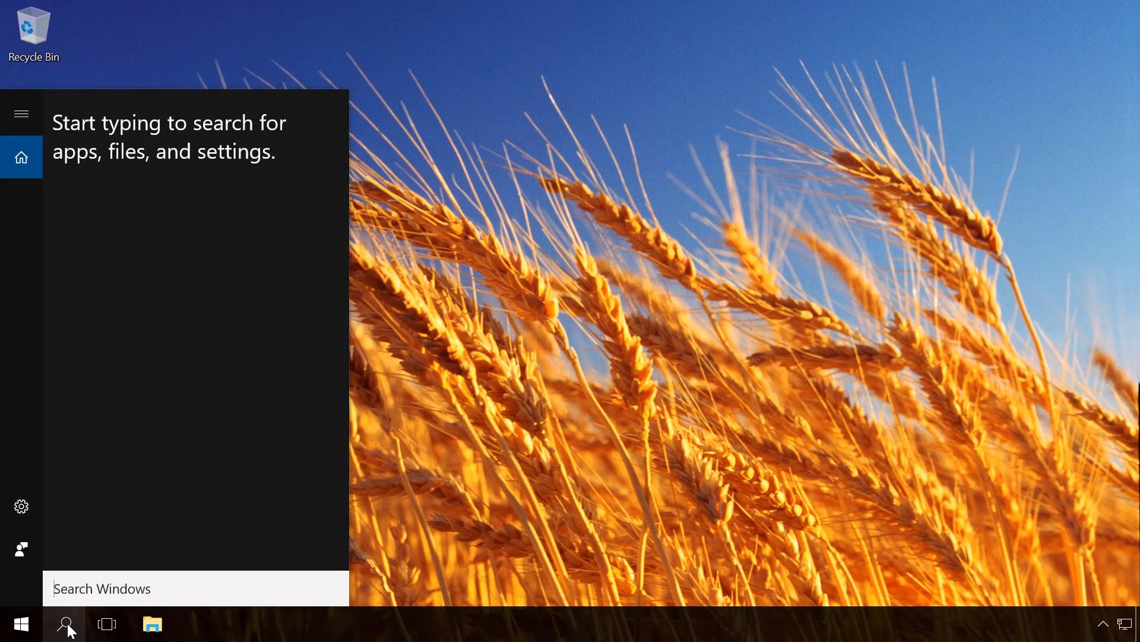
type("con")
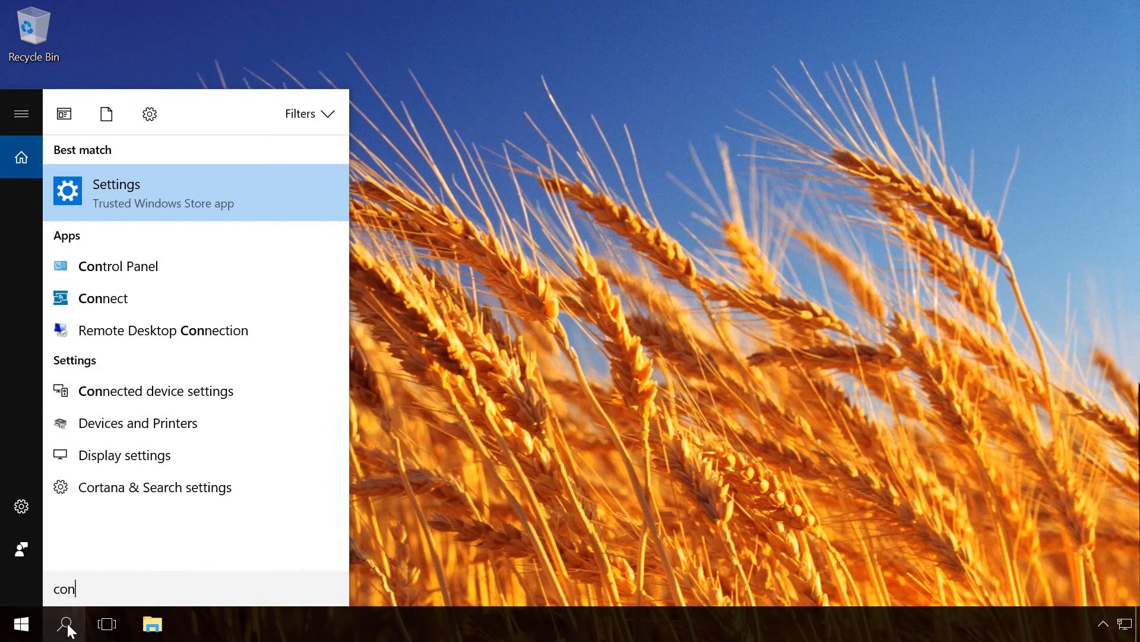
left_click(140, 268)
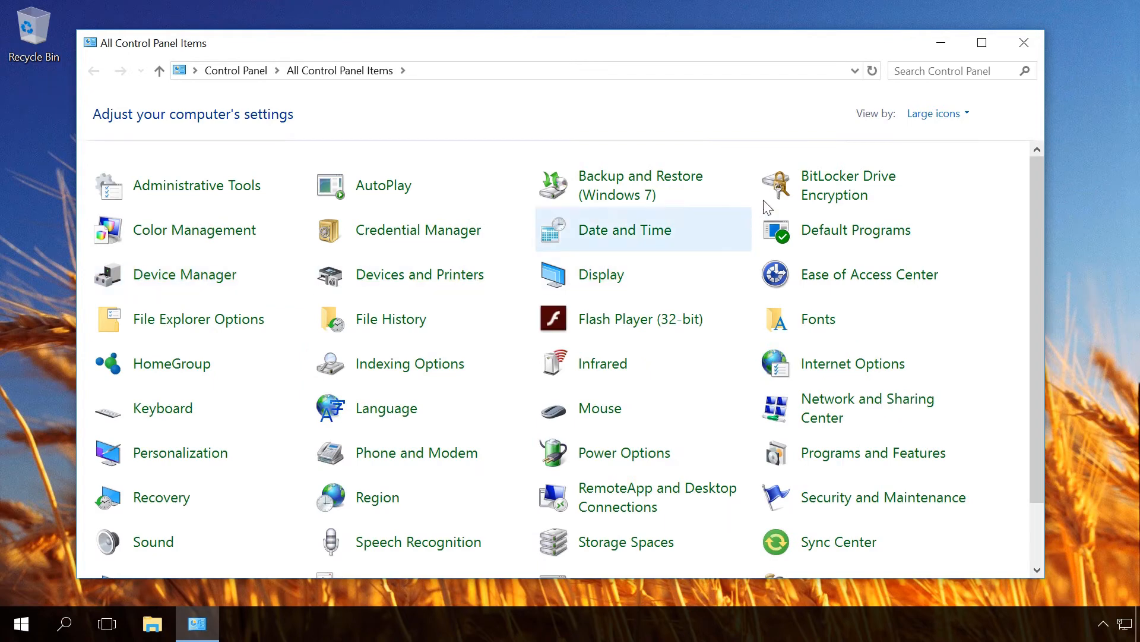
left_click(823, 189)
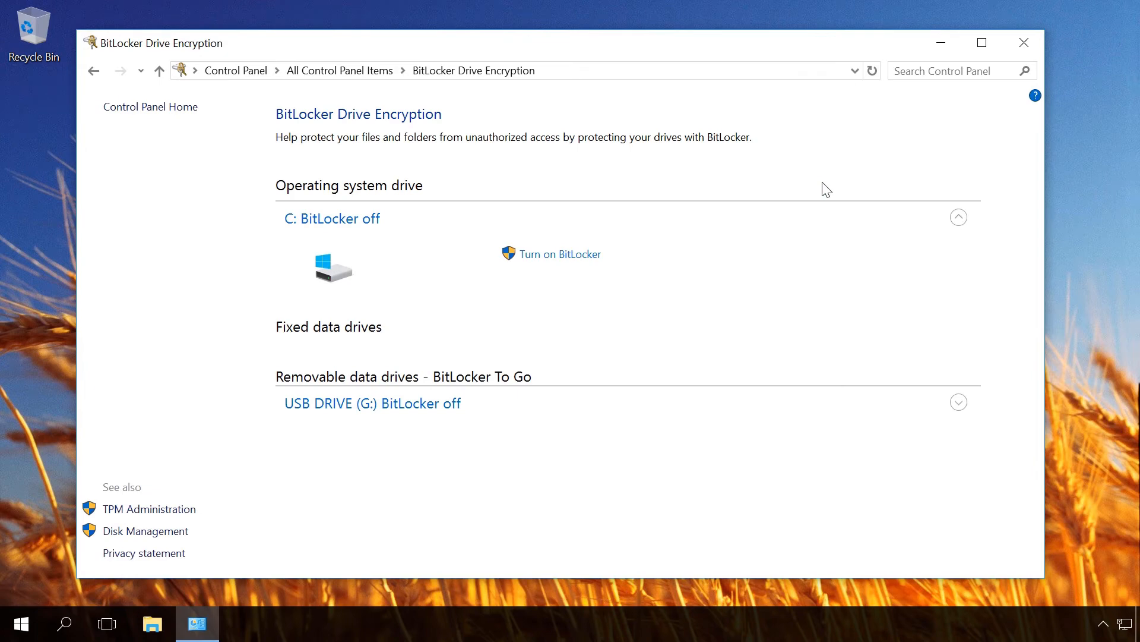
left_click(568, 254)
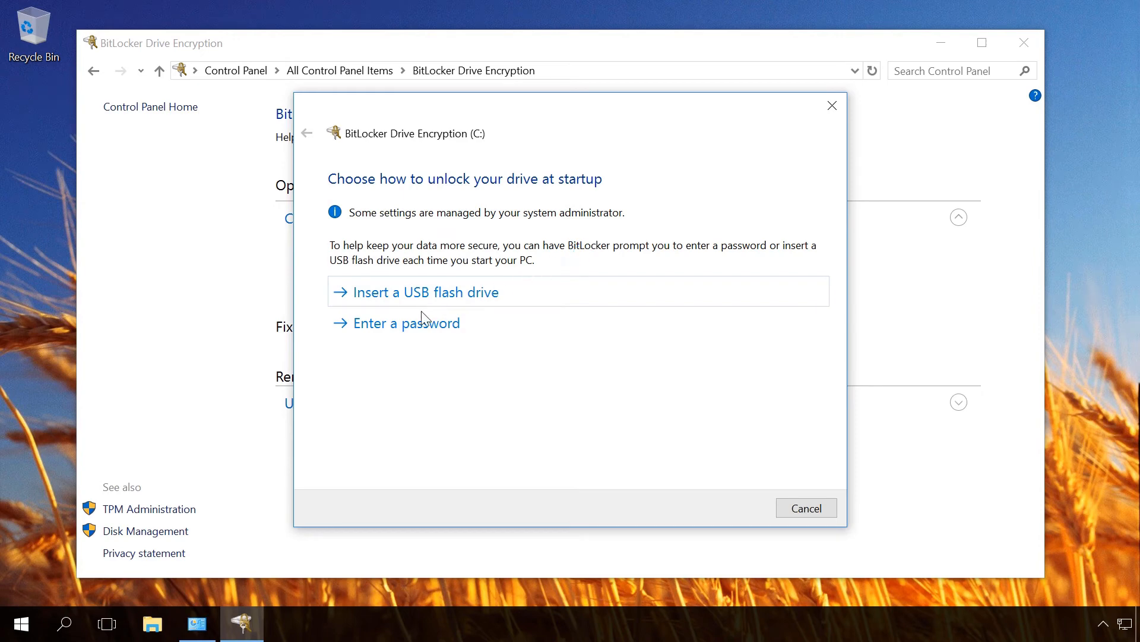
left_click(404, 326)
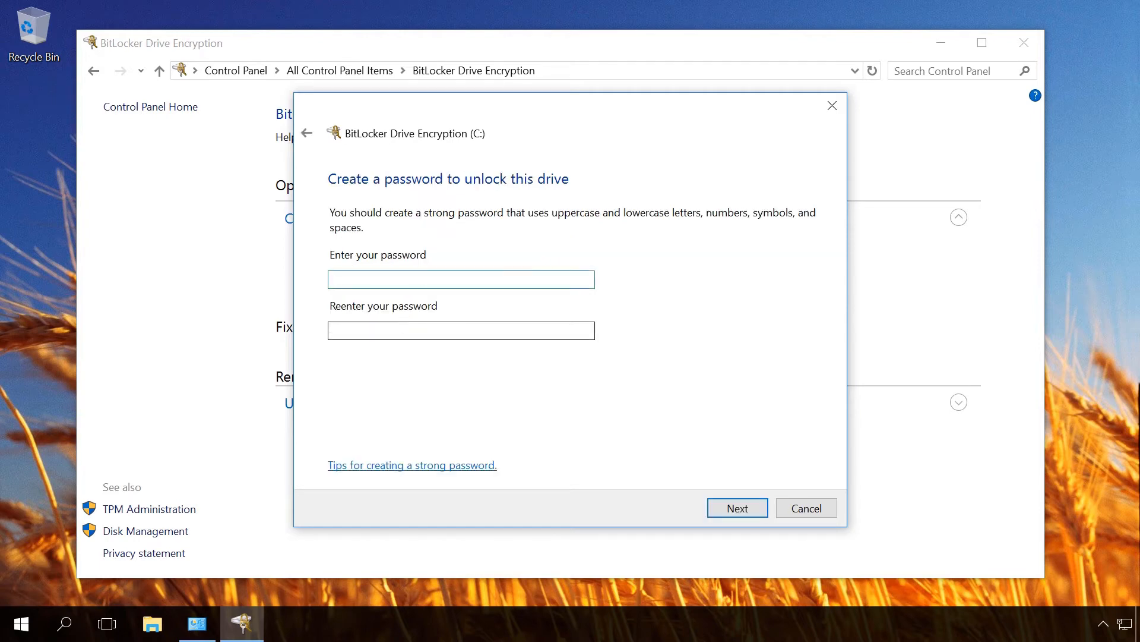
Enter and re-enter the unlock password for drive C: and continue to the recovery key backup
type("••••••••••••")
left_click(404, 328)
type("••••••••••••")
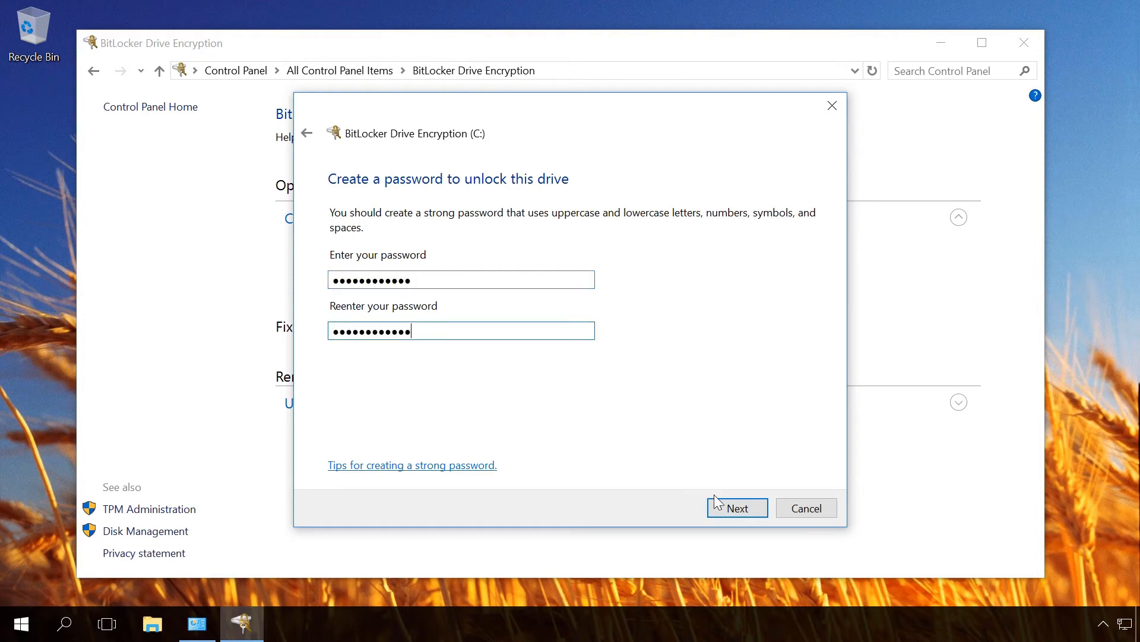
left_click(732, 508)
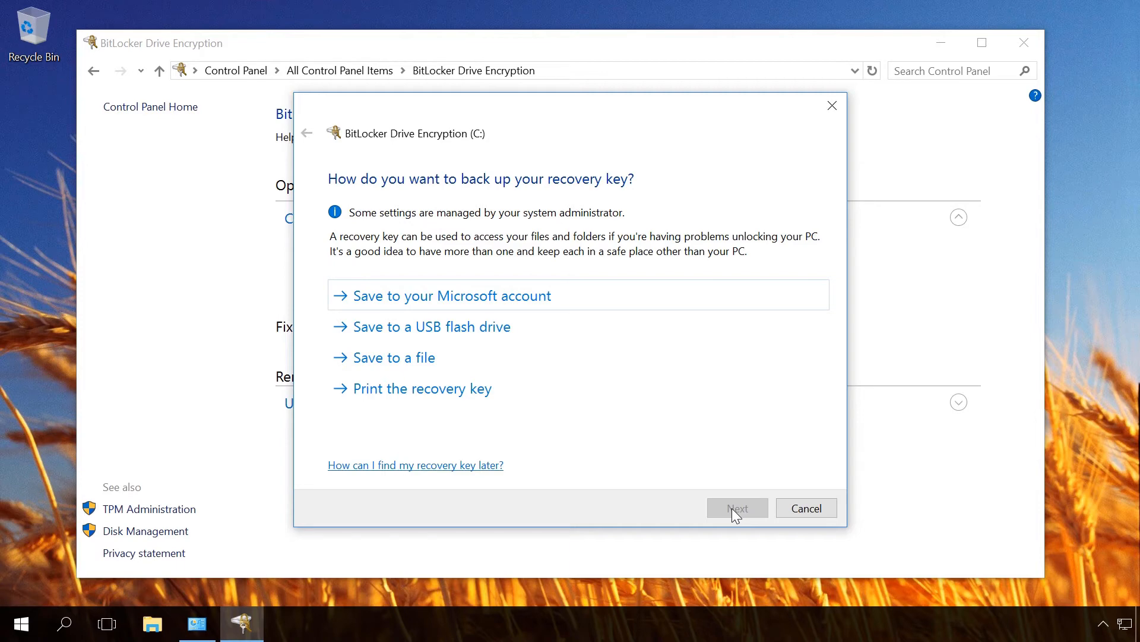
Back up the BitLocker recovery key as a text file on USB DRIVE (G:), keeping the suggested file name
left_click(409, 361)
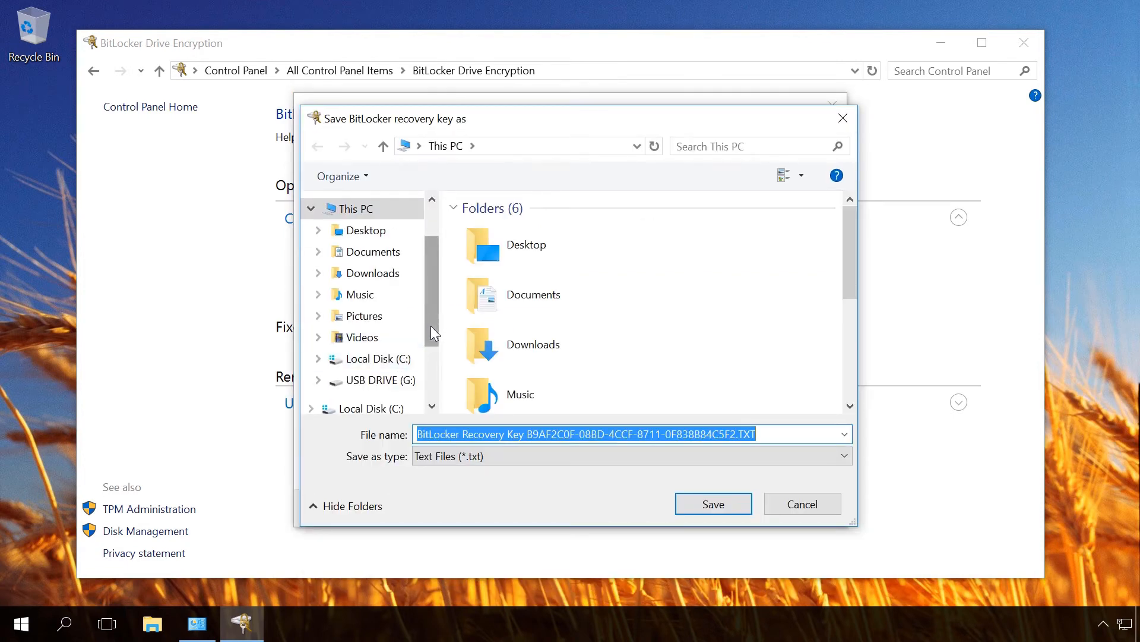
scroll(431, 325, "down", 1)
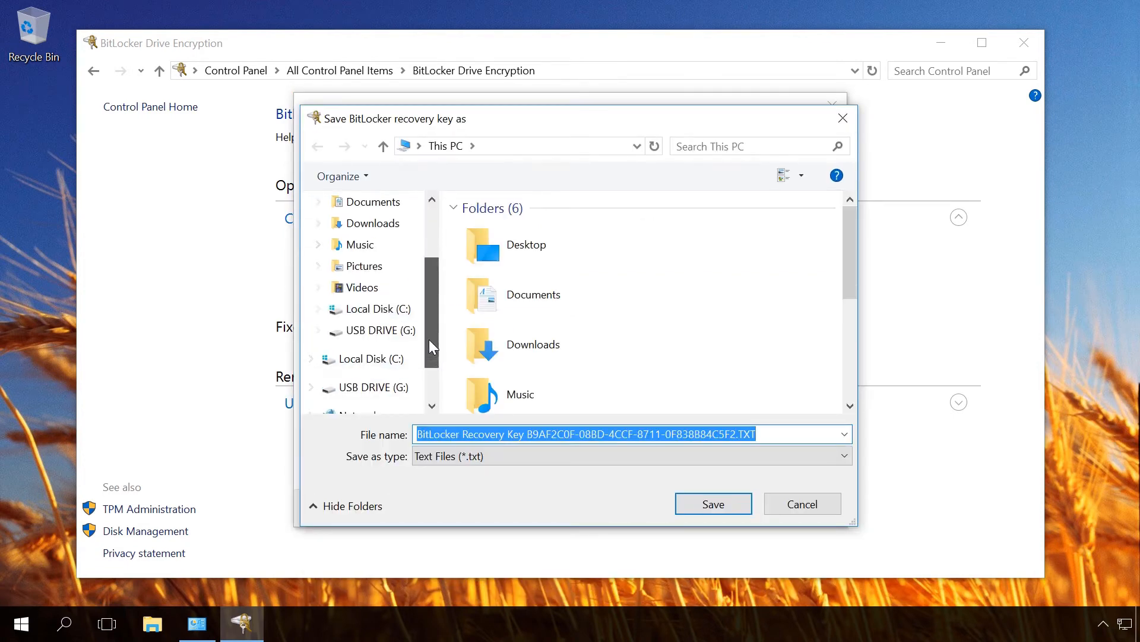
left_click(393, 336)
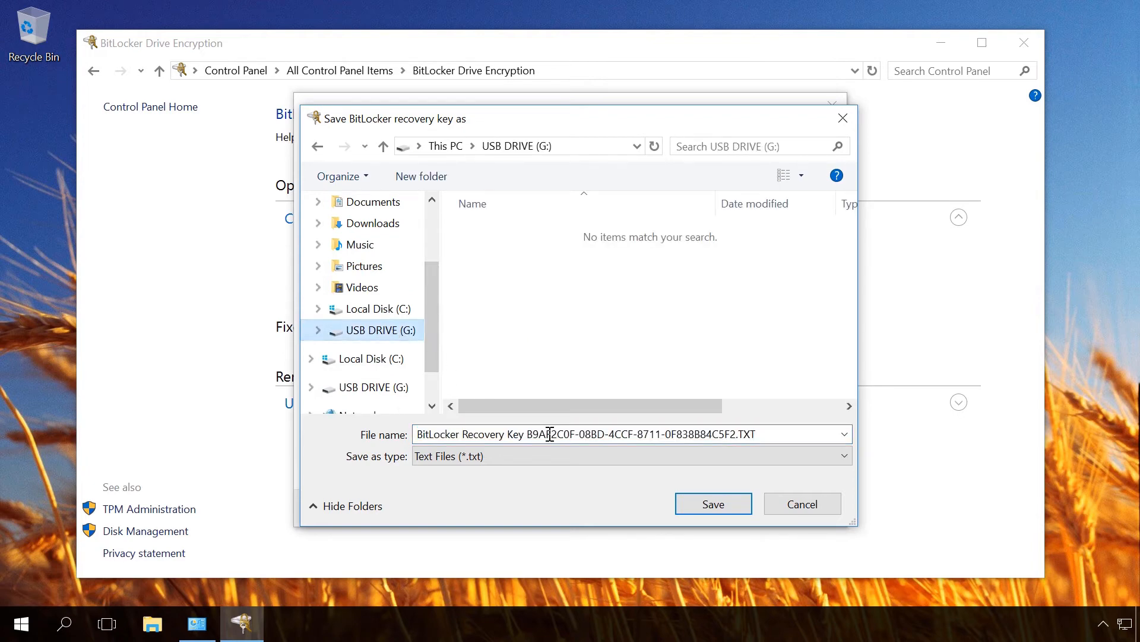
left_click(700, 502)
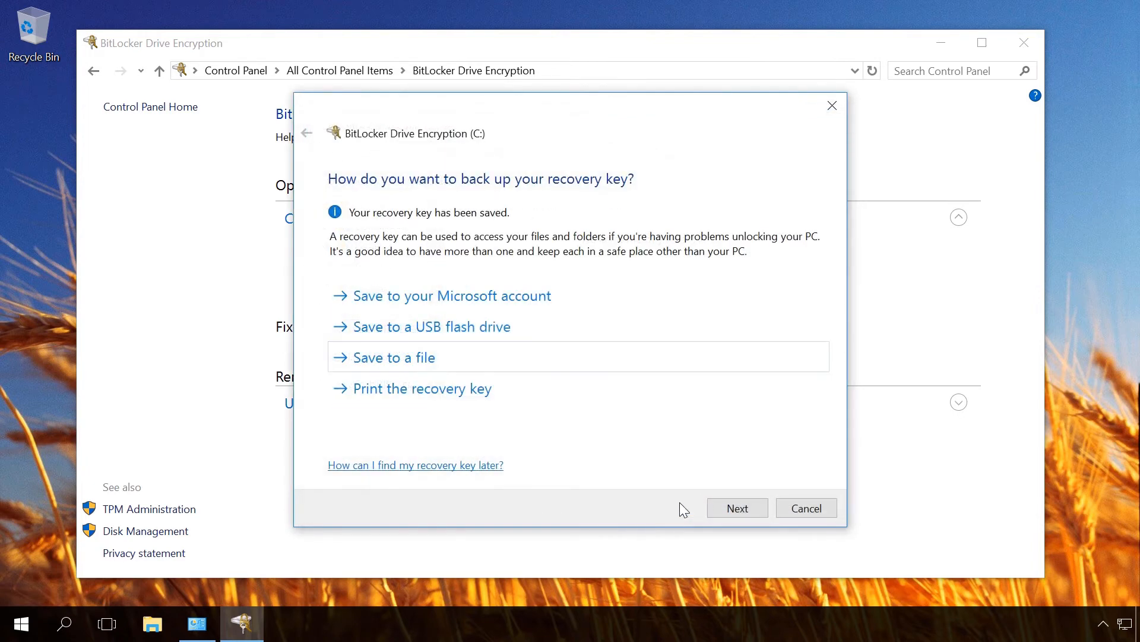
Check in File Explorer that USB DRIVE (G:) contains the recovery key file, and close the window
left_click(153, 624)
double_click(325, 264)
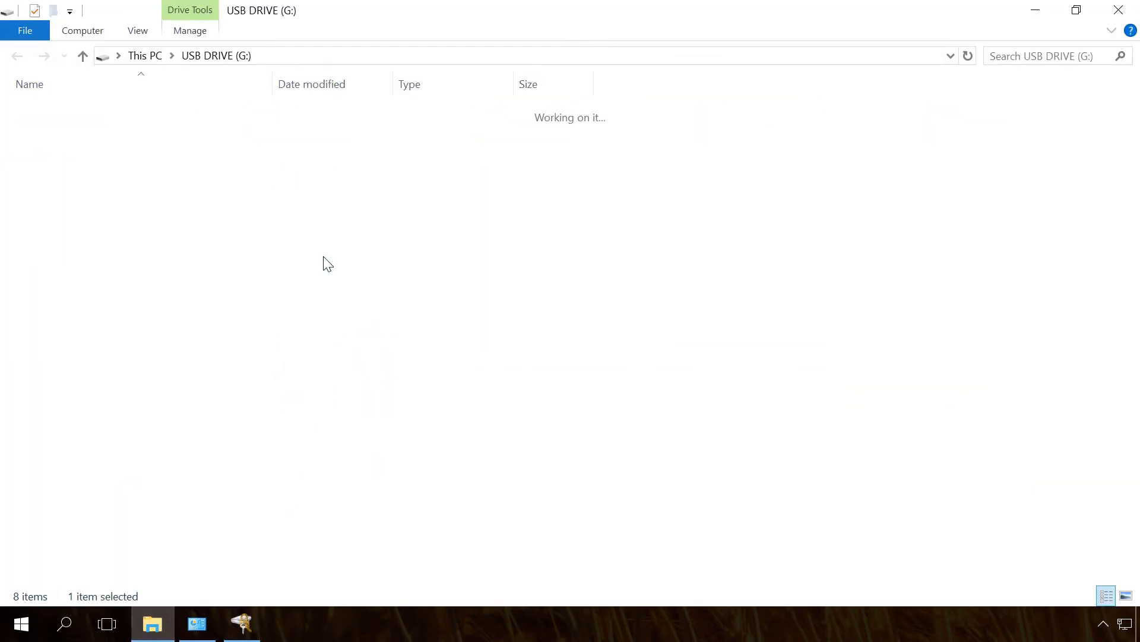
left_click(227, 118)
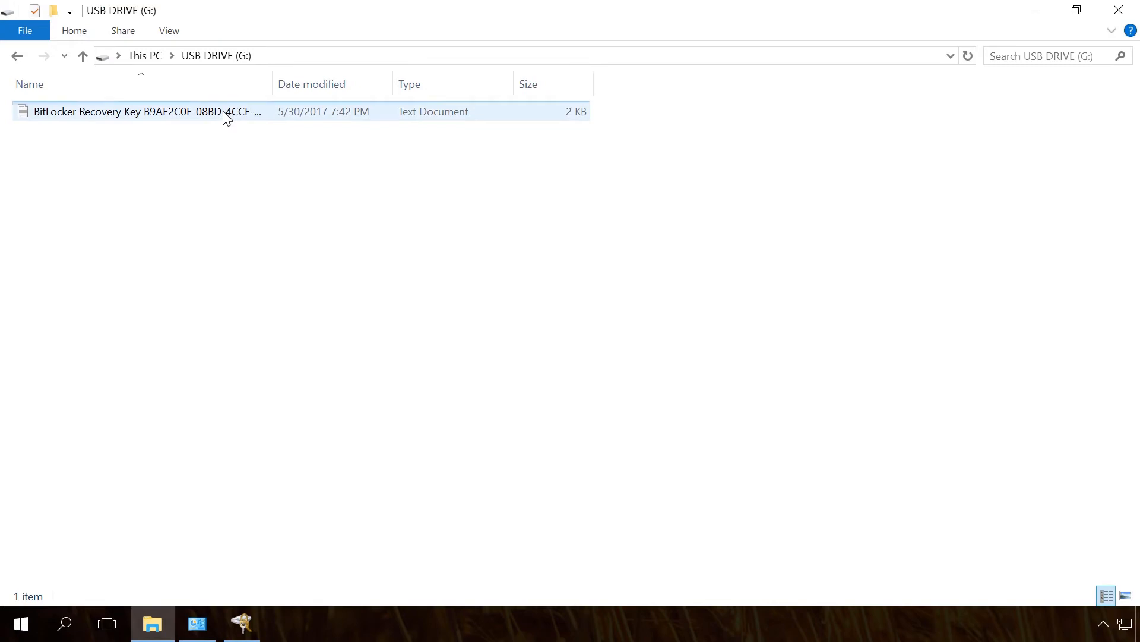
left_click(253, 163)
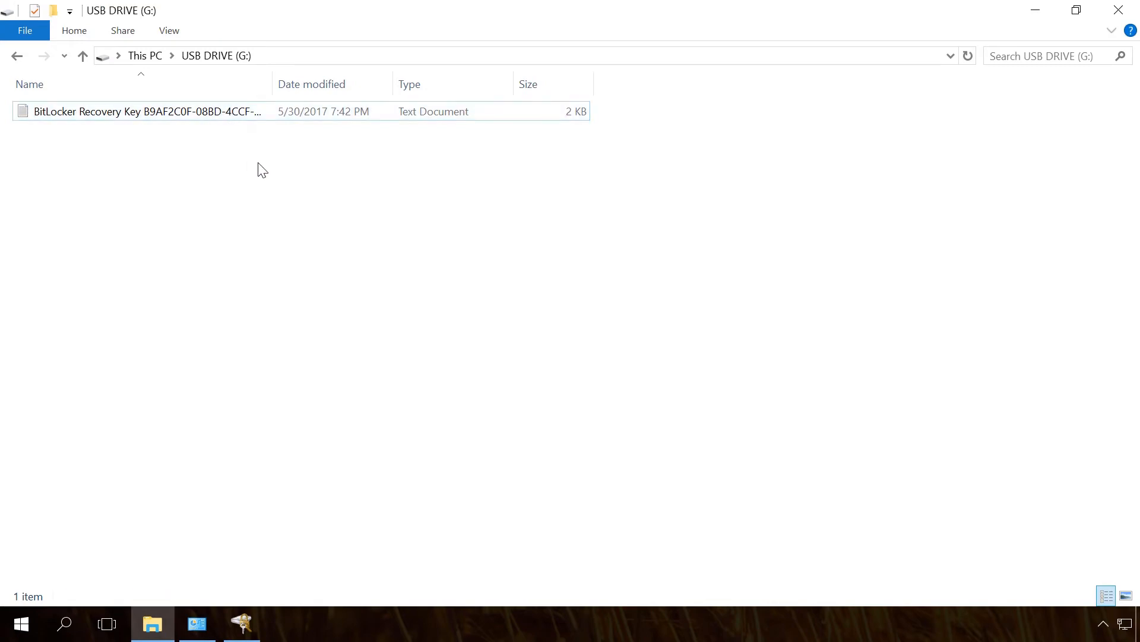
left_click(1132, 13)
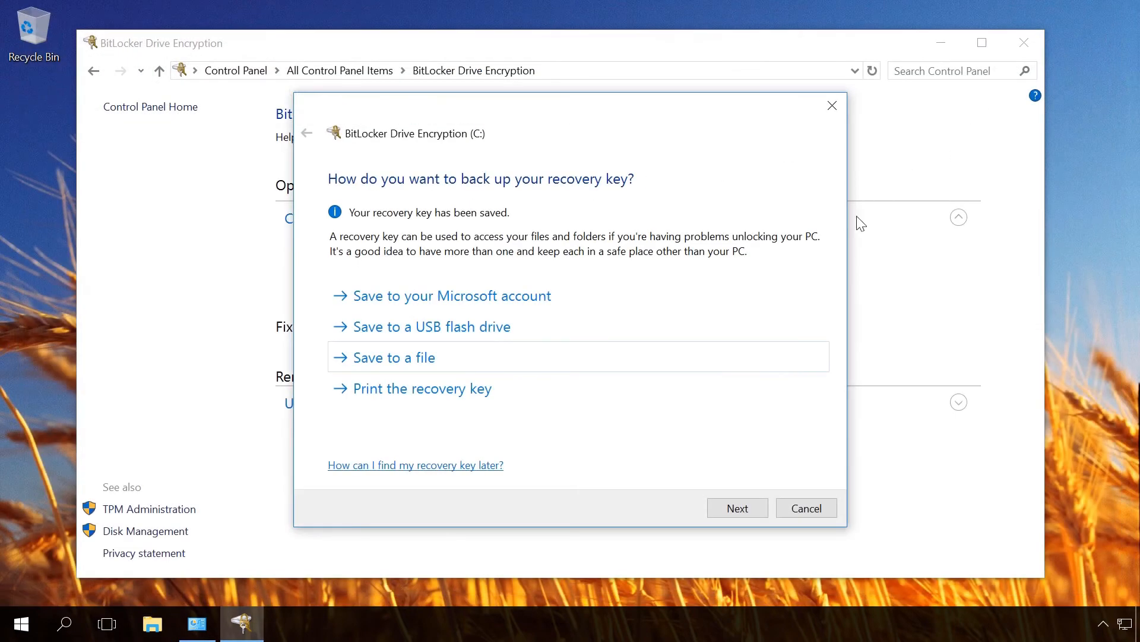
Set BitLocker to encrypt the entire drive in new encryption mode, with the BitLocker system check enabled
left_click(744, 507)
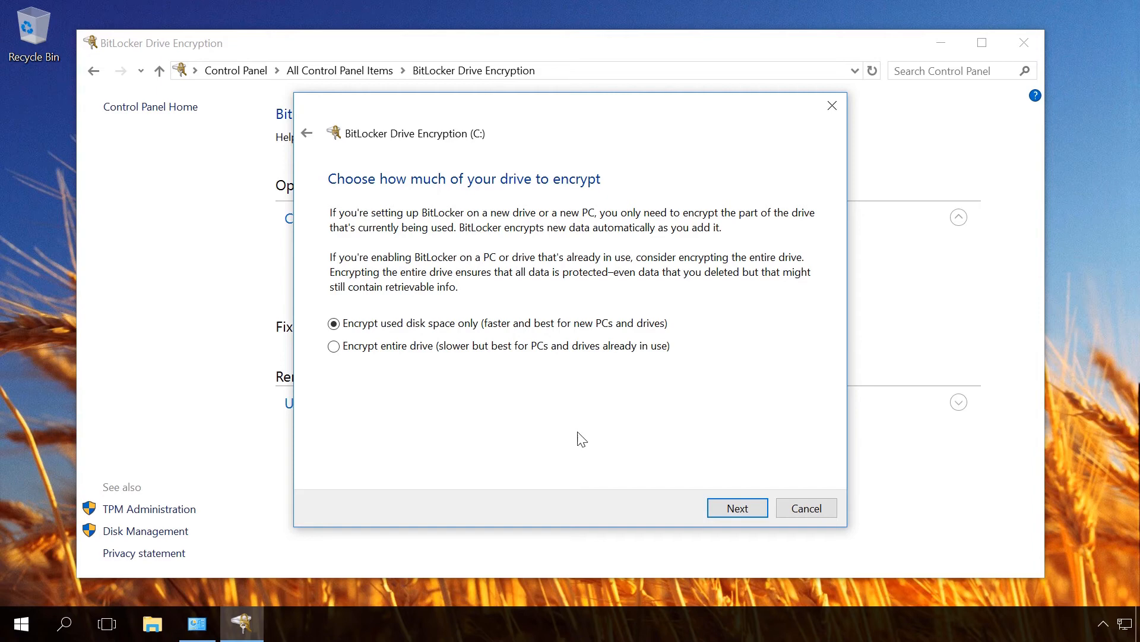
left_click(519, 347)
left_click(737, 510)
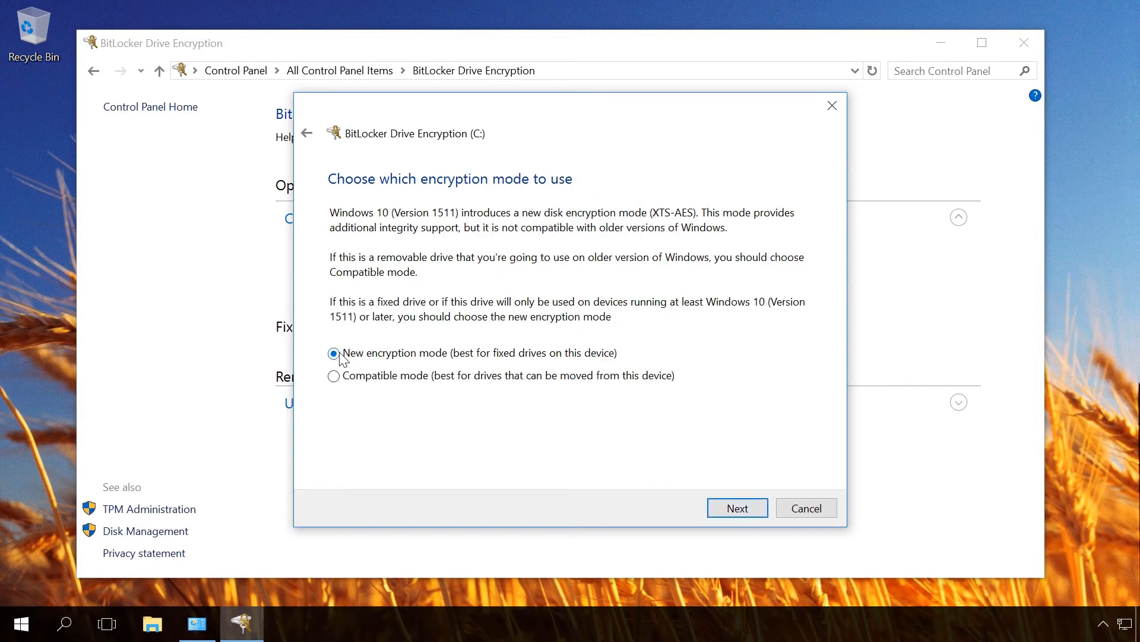
left_click(738, 510)
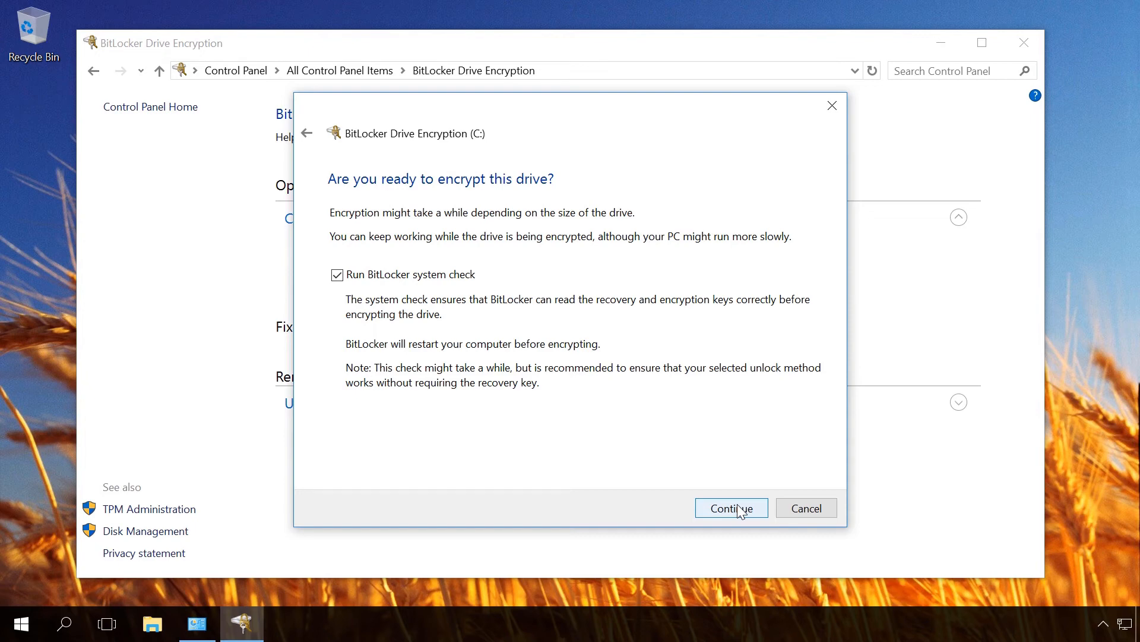
left_click(732, 509)
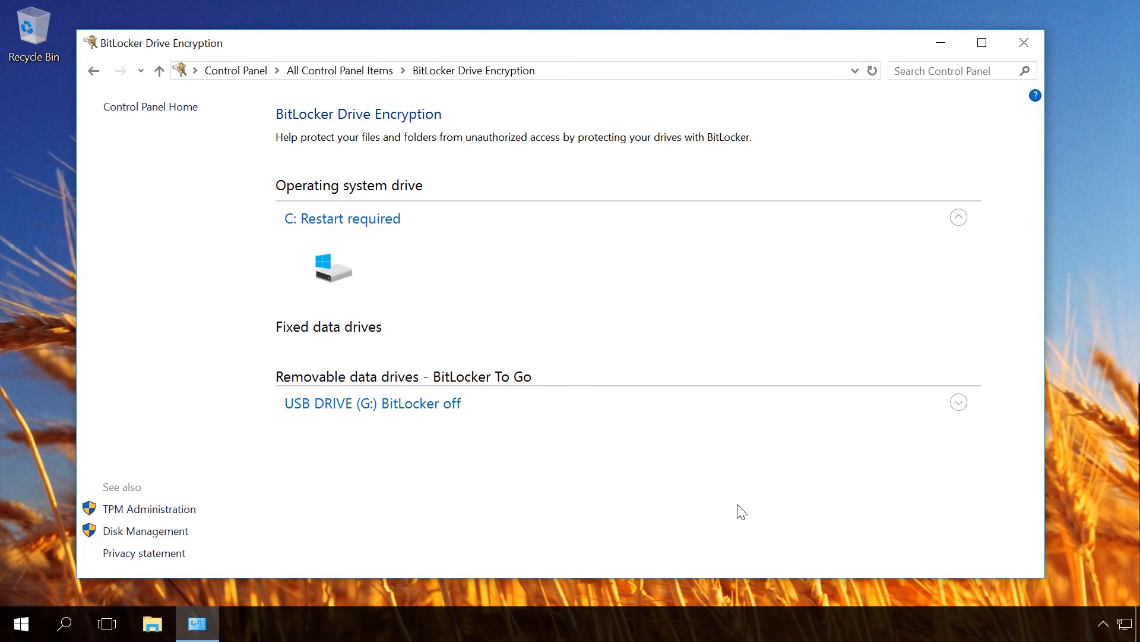
Restart the computer immediately from the BitLocker notification icon's restart prompt
left_click(1103, 623)
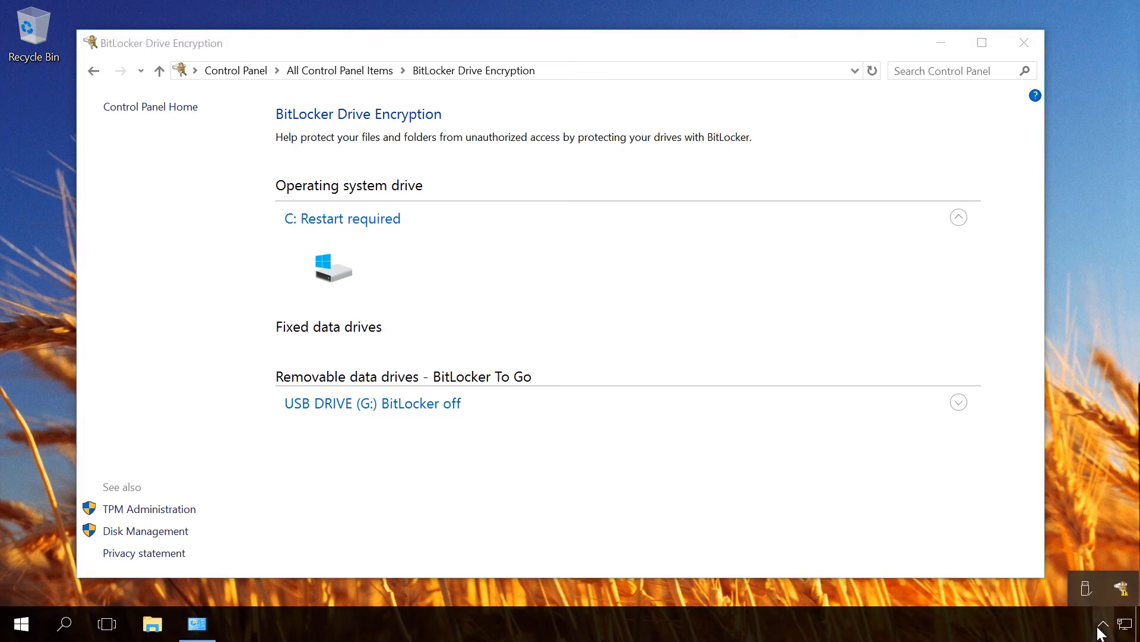
left_click(1120, 590)
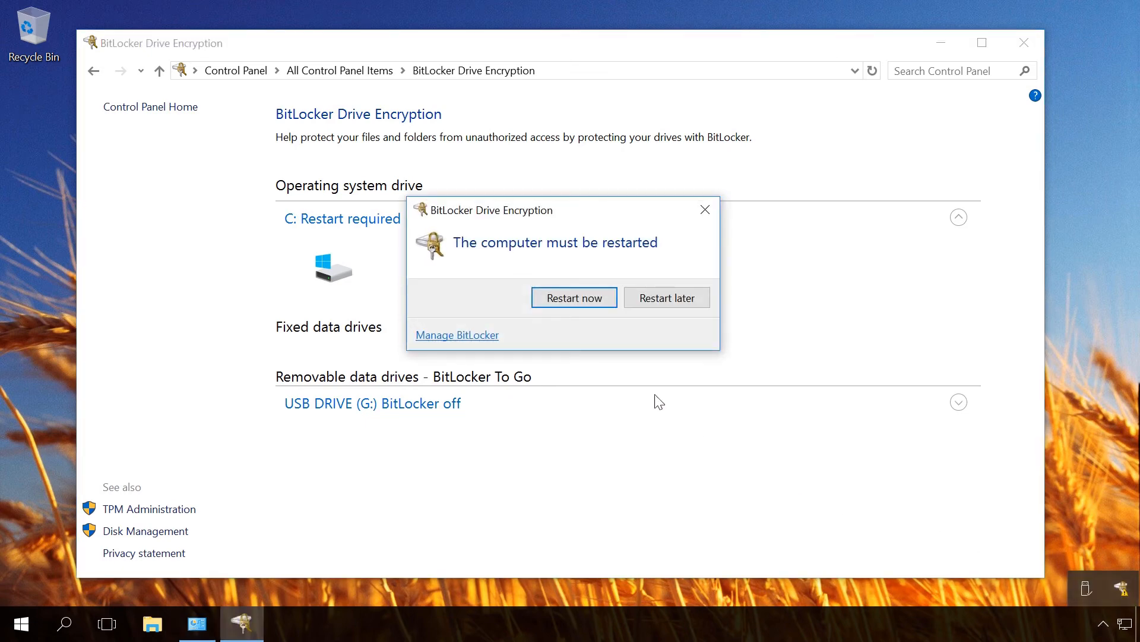
left_click(577, 298)
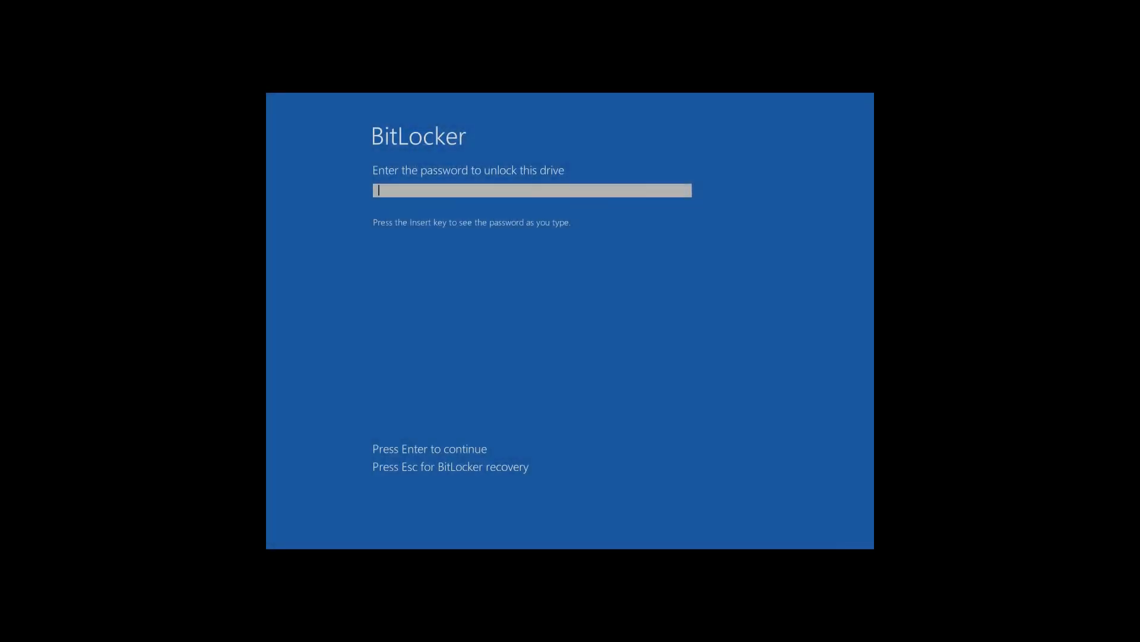
Enter the BitLocker unlock password at startup to boot into Windows
type("••")
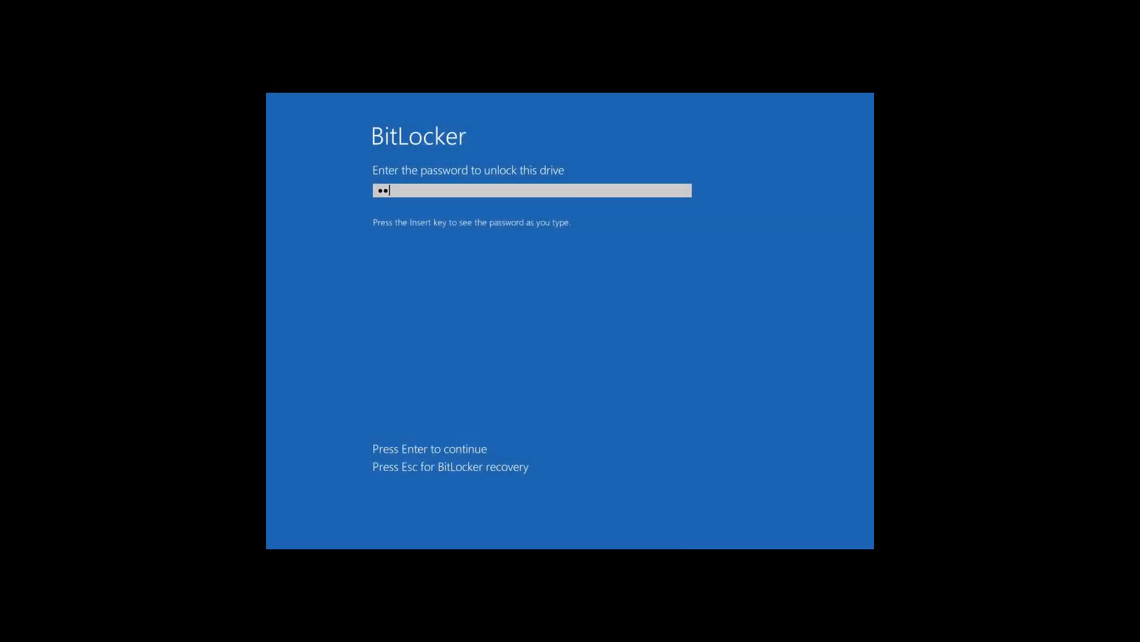
type("•••••••••")
key("Return")
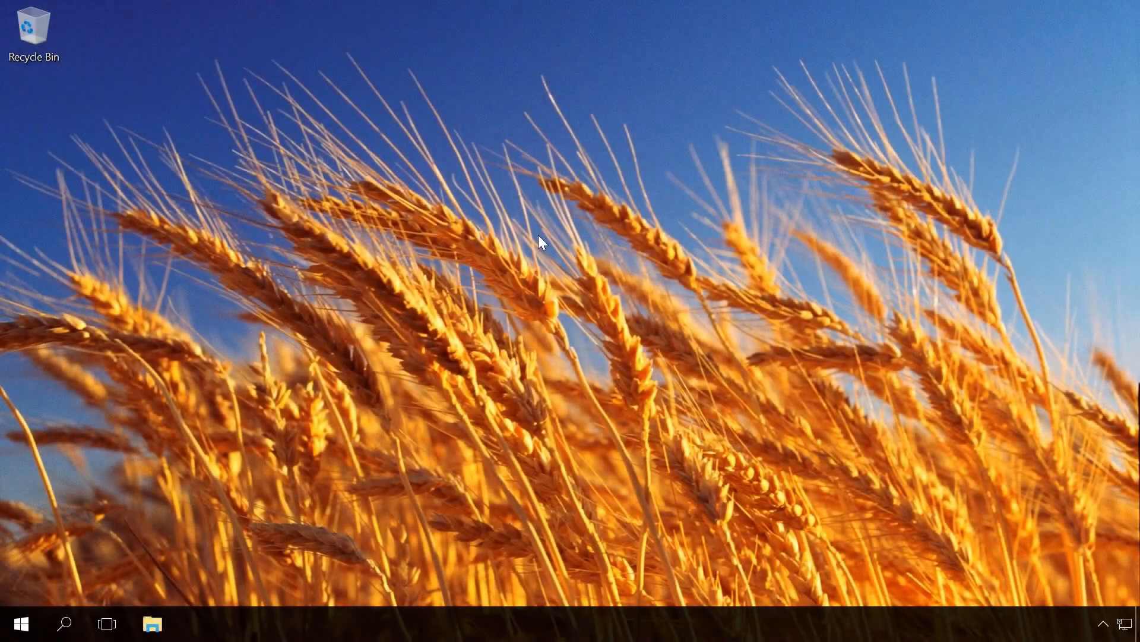
Check the encryption status of drive C: from the BitLocker notification icon and close the status dialog
left_click(1103, 623)
left_click(1119, 588)
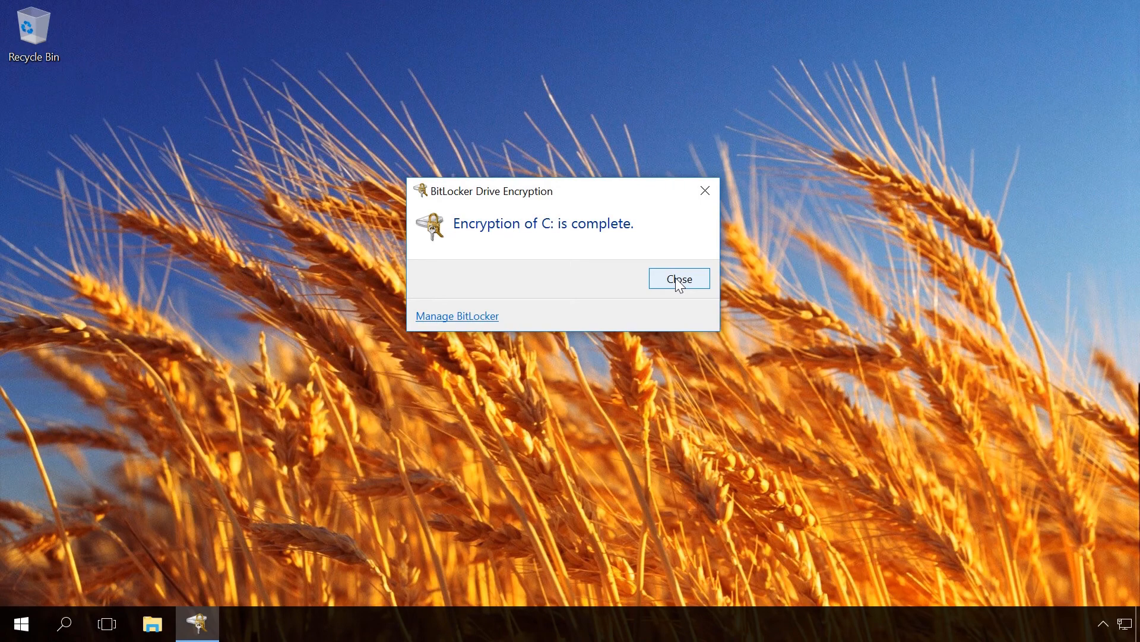
left_click(677, 279)
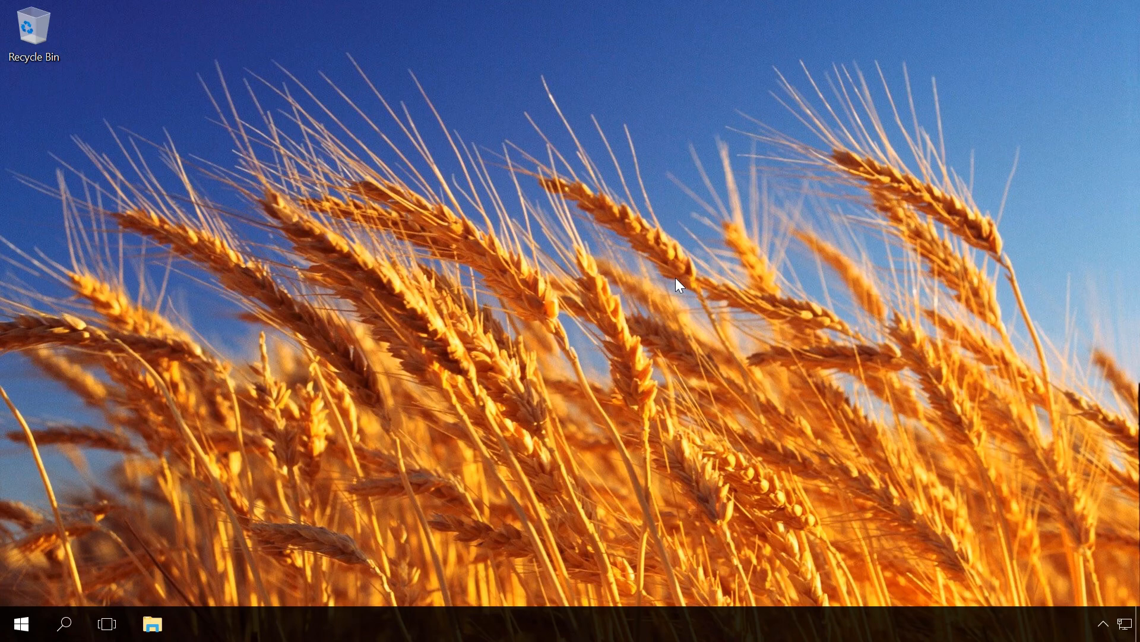
Open the BitLocker management settings for Local Disk (C:) from File Explorer
left_click(152, 624)
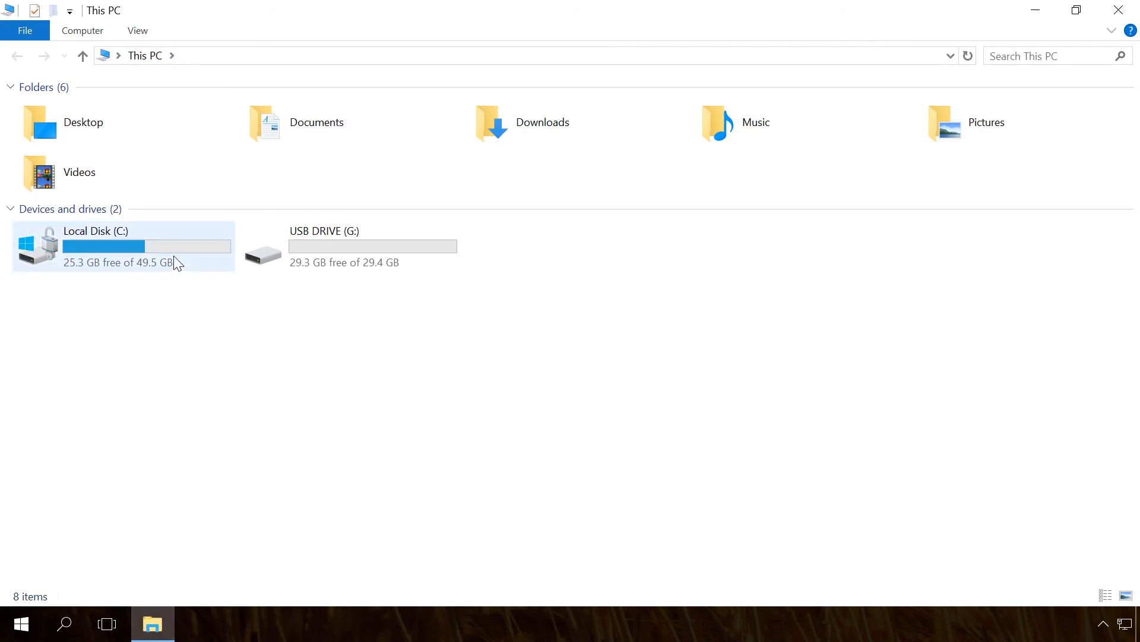
left_click(176, 262)
right_click(176, 262)
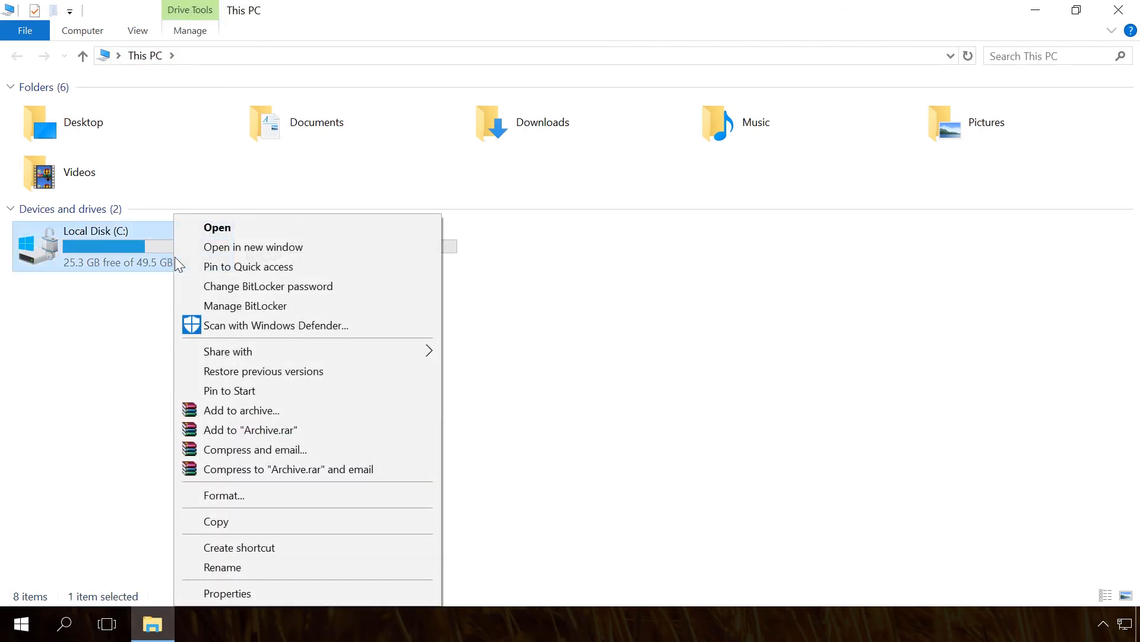
left_click(240, 306)
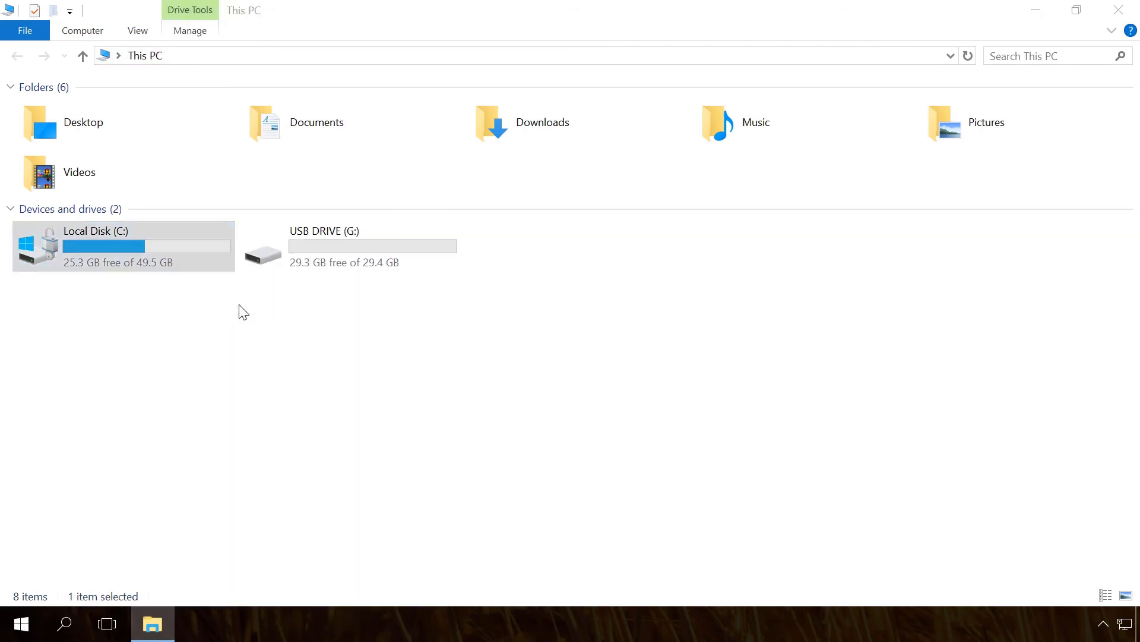